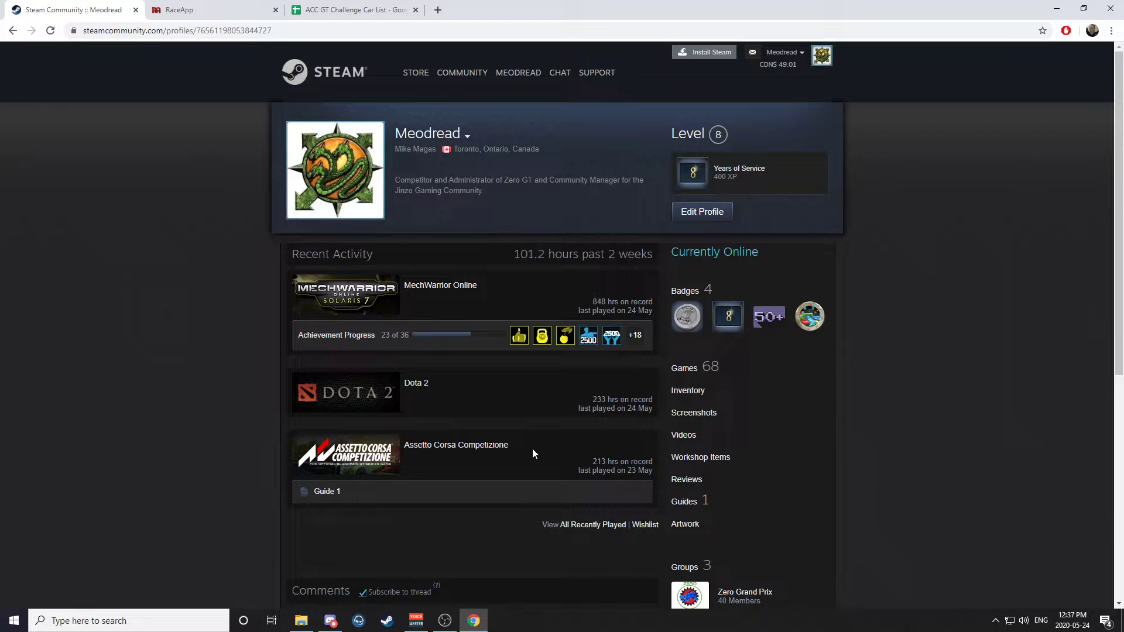
# Step: Look through the GT3 car numbers and team entries in the ACC GT Challenge Car List spreadsheet
pyautogui.click(345, 10)
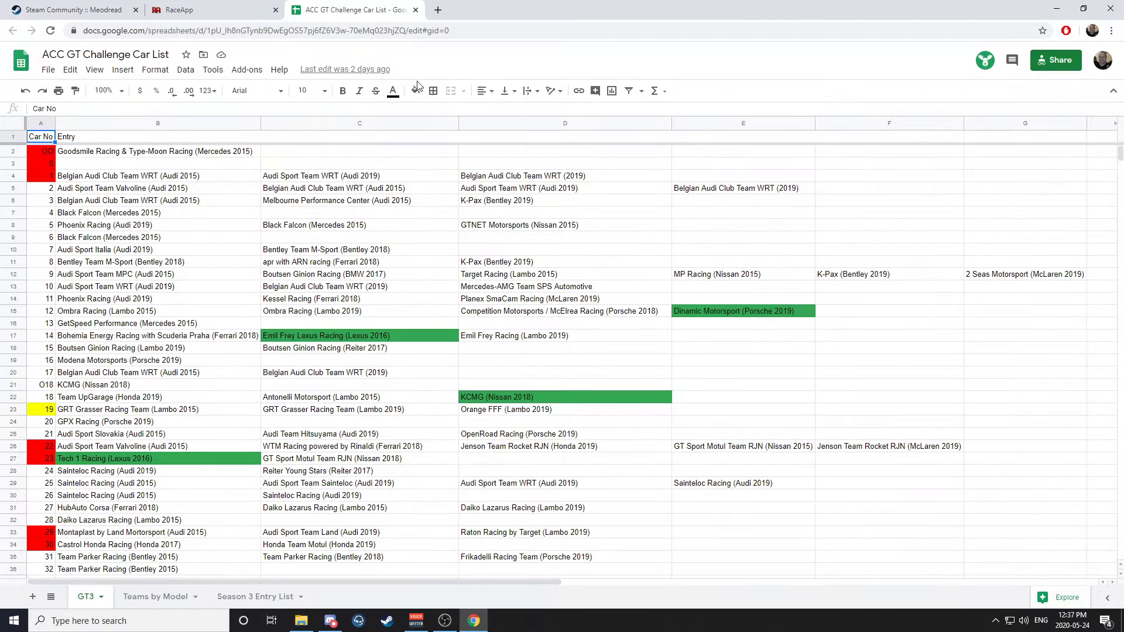
pyautogui.scroll(-20, 283, 299)
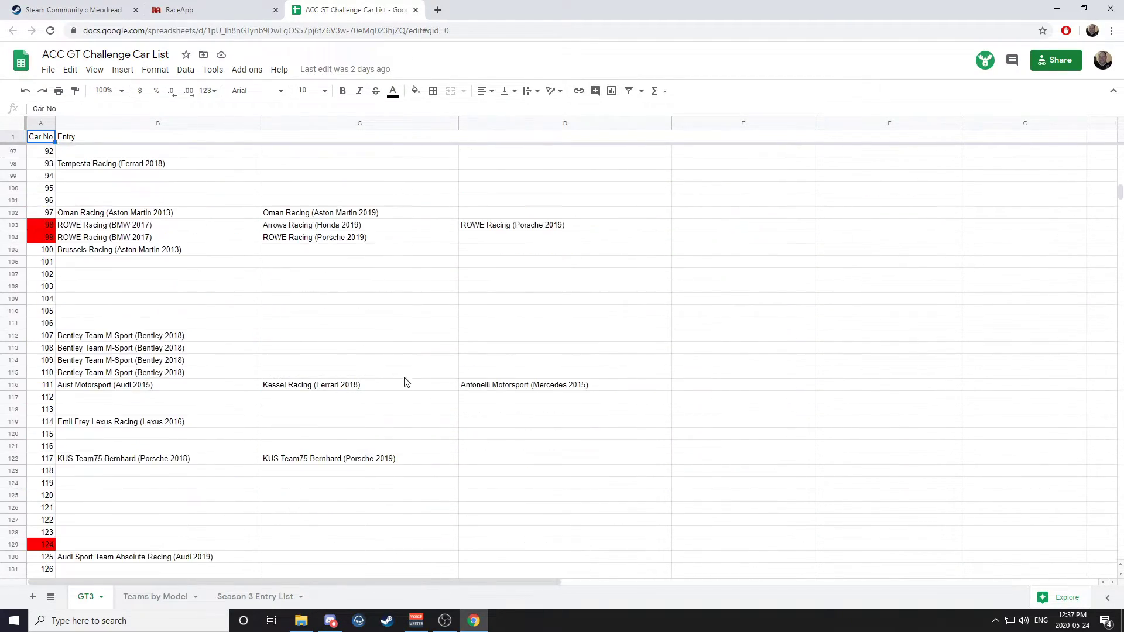
pyautogui.scroll(-9, 423, 375)
pyautogui.scroll(13, 422, 394)
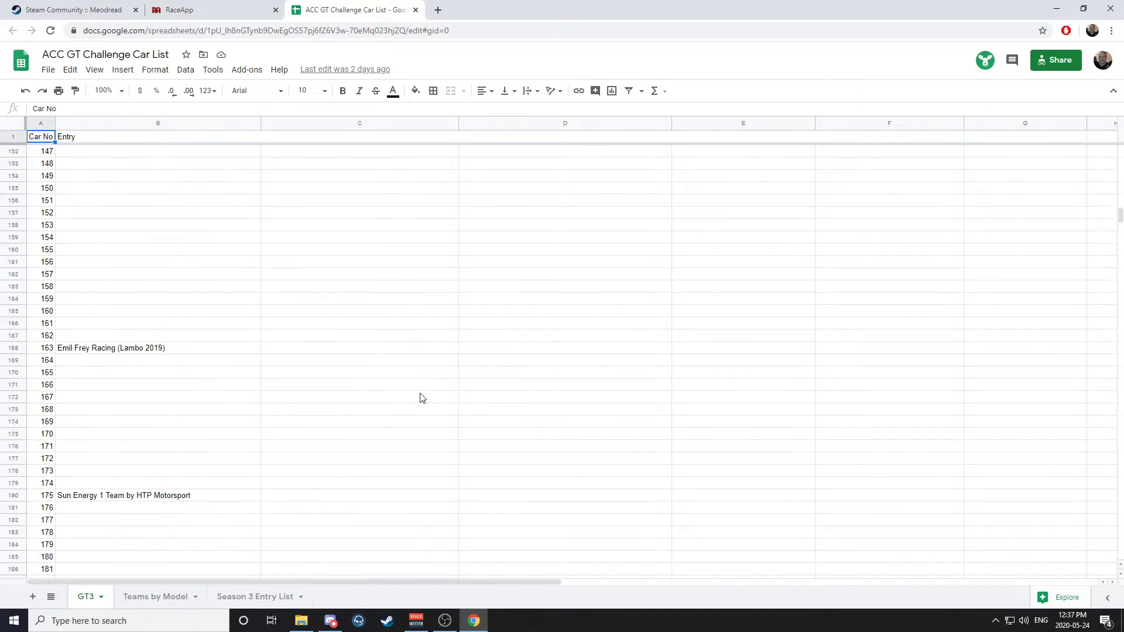
pyautogui.scroll(20, 467, 404)
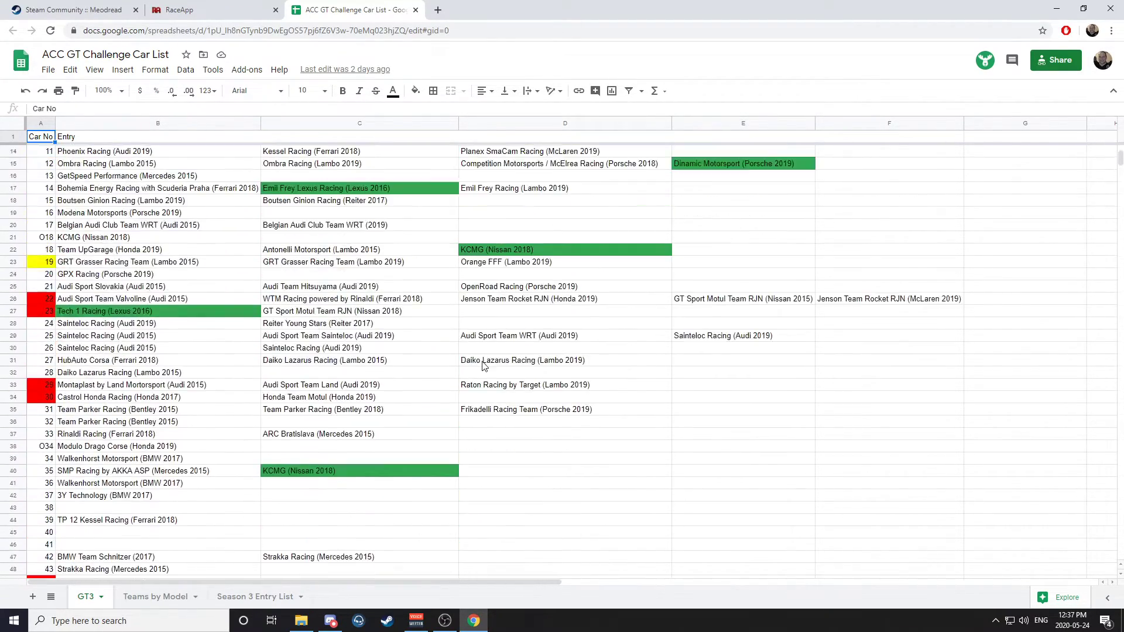
# Step: Switch to the Steam profile page and highlight the profile's ID number in its web address
pyautogui.click(69, 7)
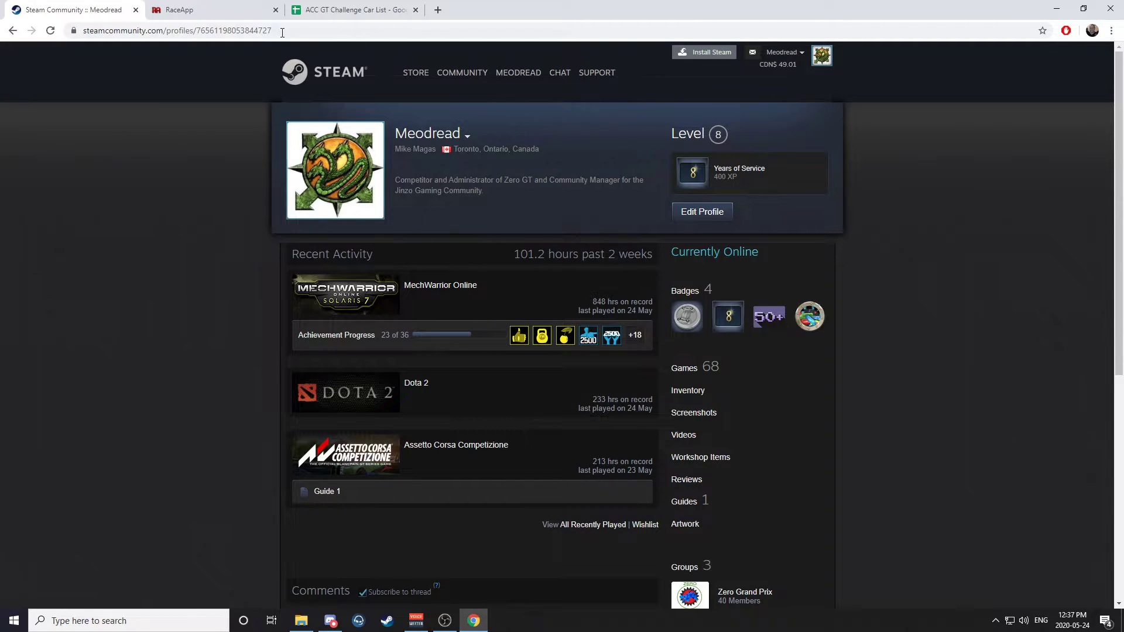
pyautogui.click(259, 30)
pyautogui.moveTo(272, 30); pyautogui.dragTo(198, 31)
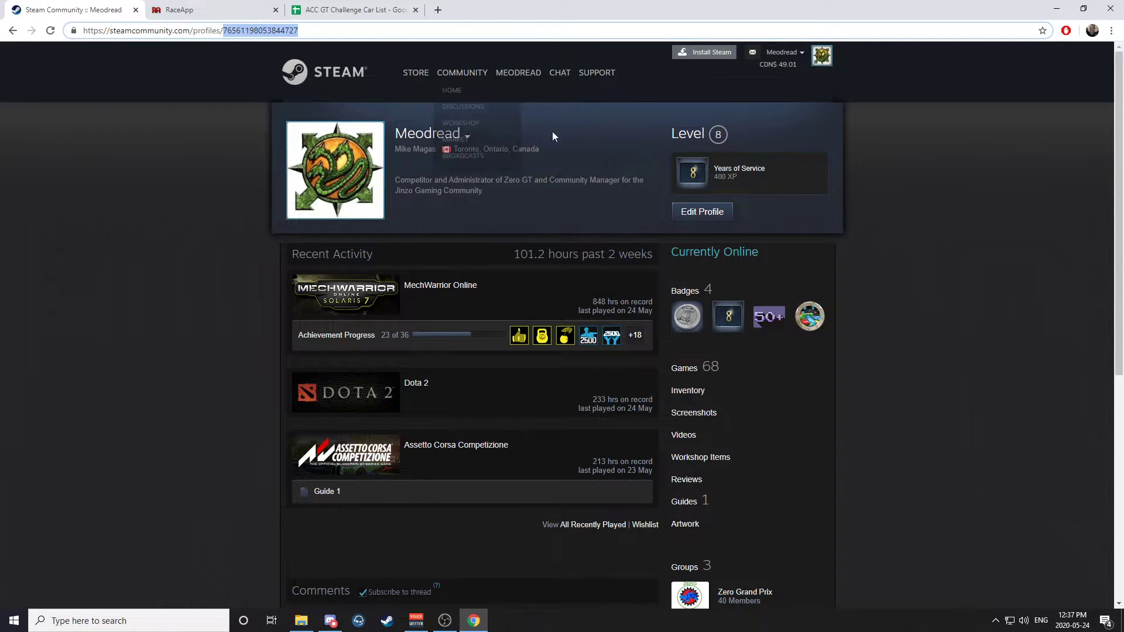
pyautogui.moveTo(518, 74)
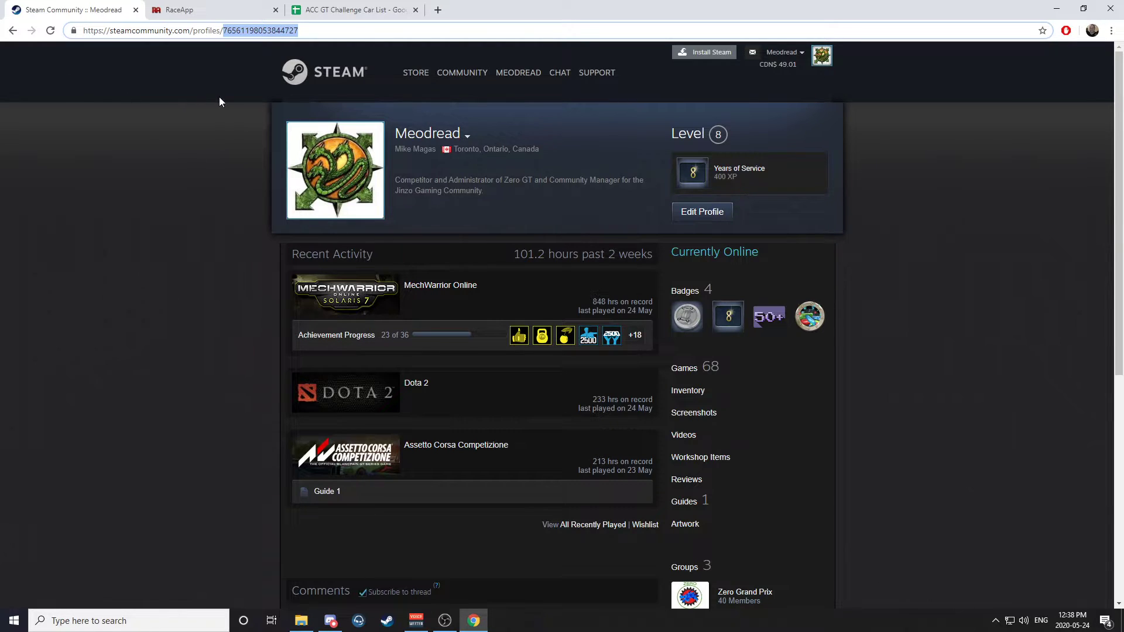
# Step: Switch to RaceApp and open the ESR ACC GT Challenge Season 3 series from the Esr Racing Club's upcoming events
pyautogui.click(228, 10)
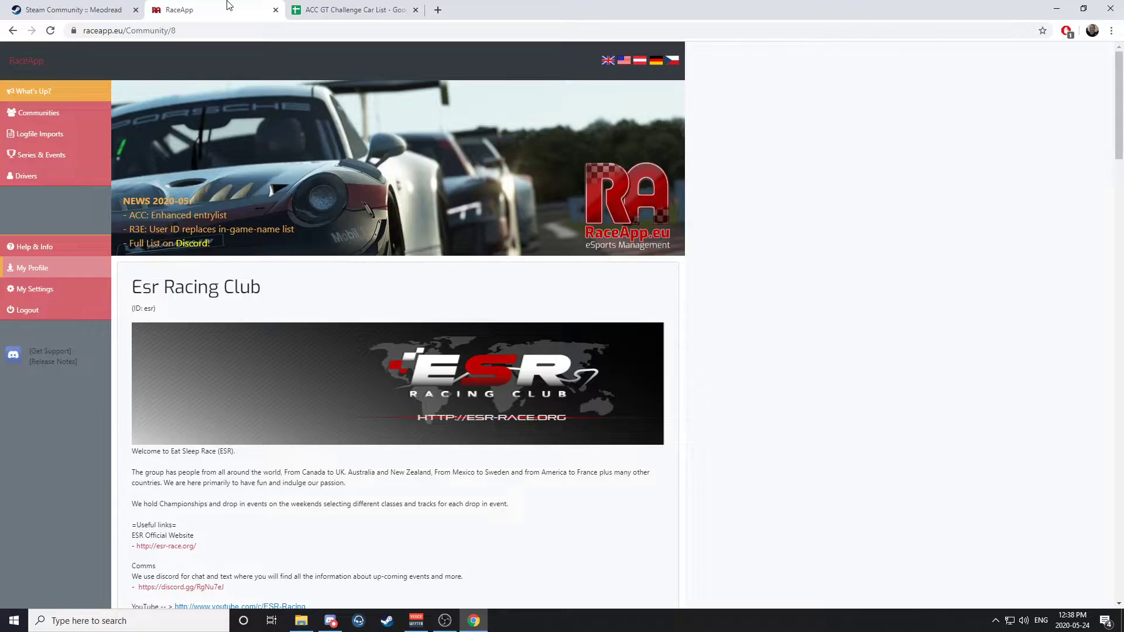
pyautogui.scroll(-5, 289, 256)
pyautogui.scroll(4, 288, 255)
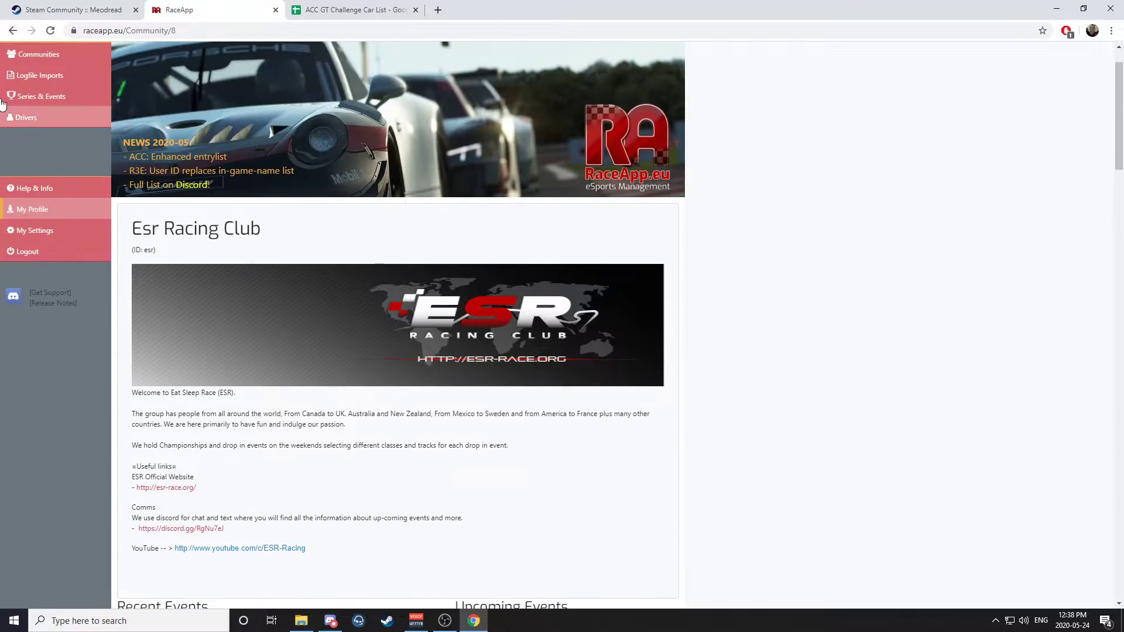
pyautogui.scroll(-6, 216, 211)
pyautogui.scroll(5, 219, 133)
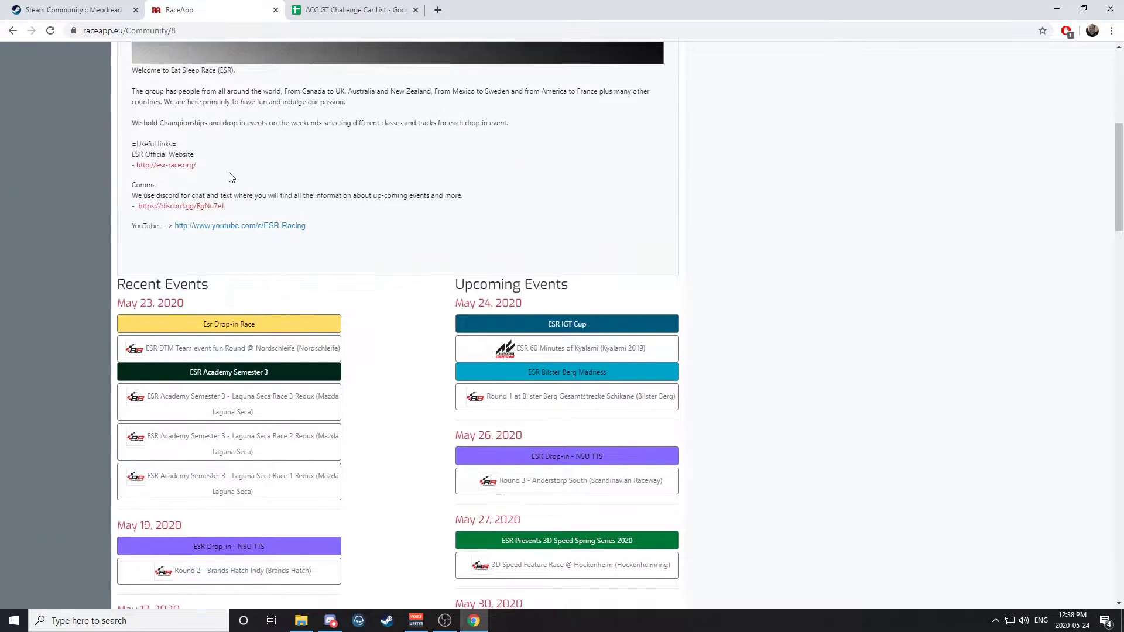
pyautogui.scroll(1, 329, 196)
pyautogui.scroll(-10, 399, 230)
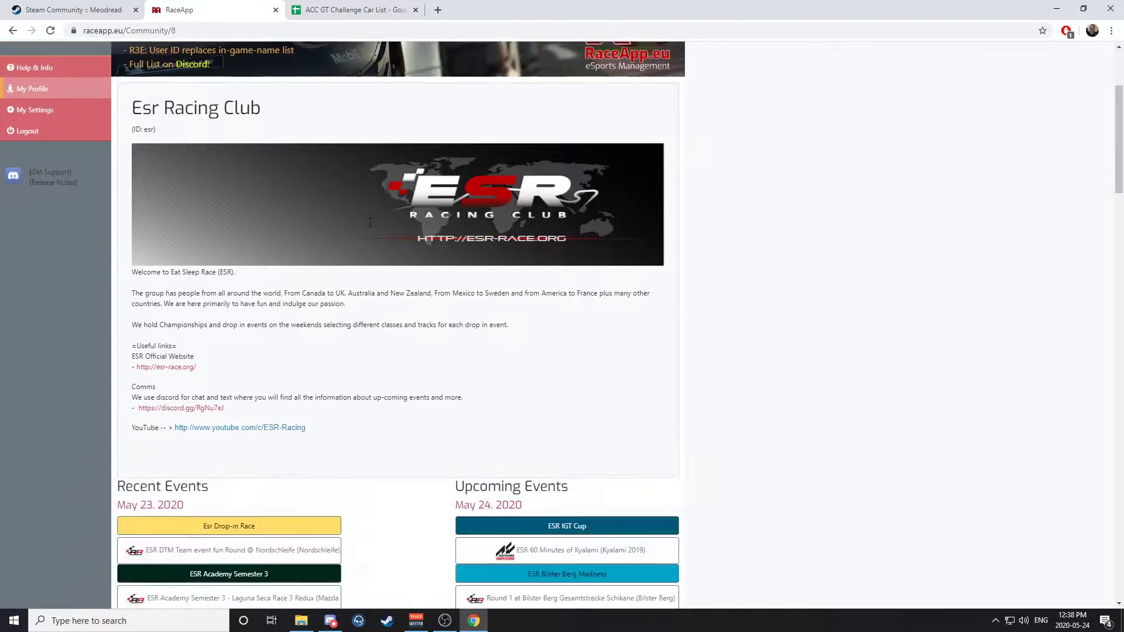
pyautogui.scroll(-5, 743, 268)
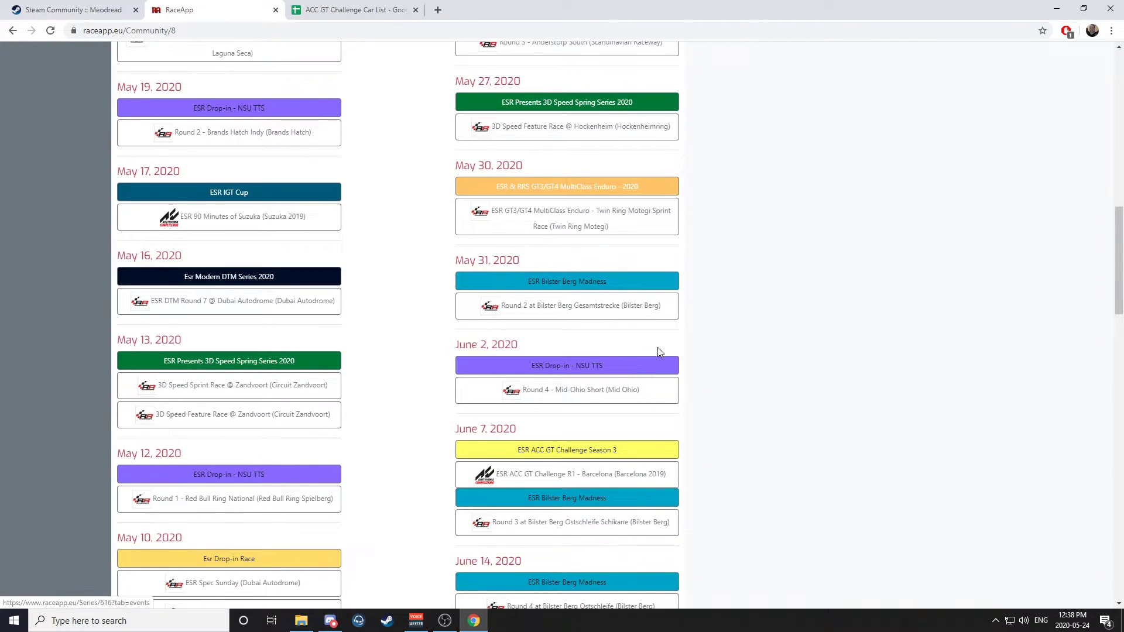
pyautogui.click(579, 335)
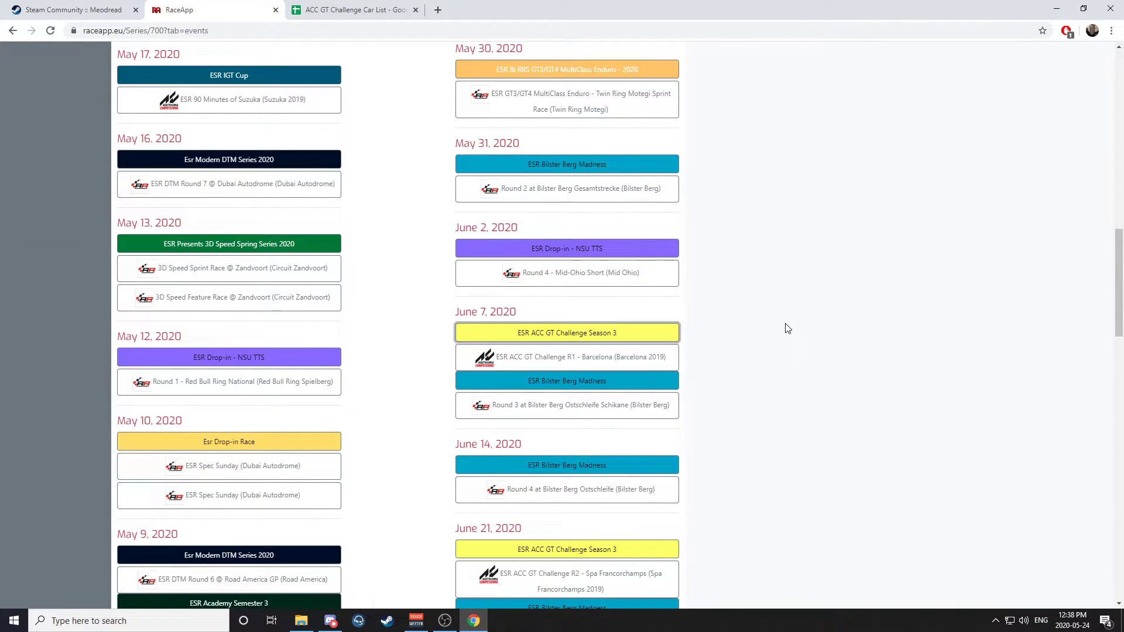
pyautogui.scroll(4, 502, 283)
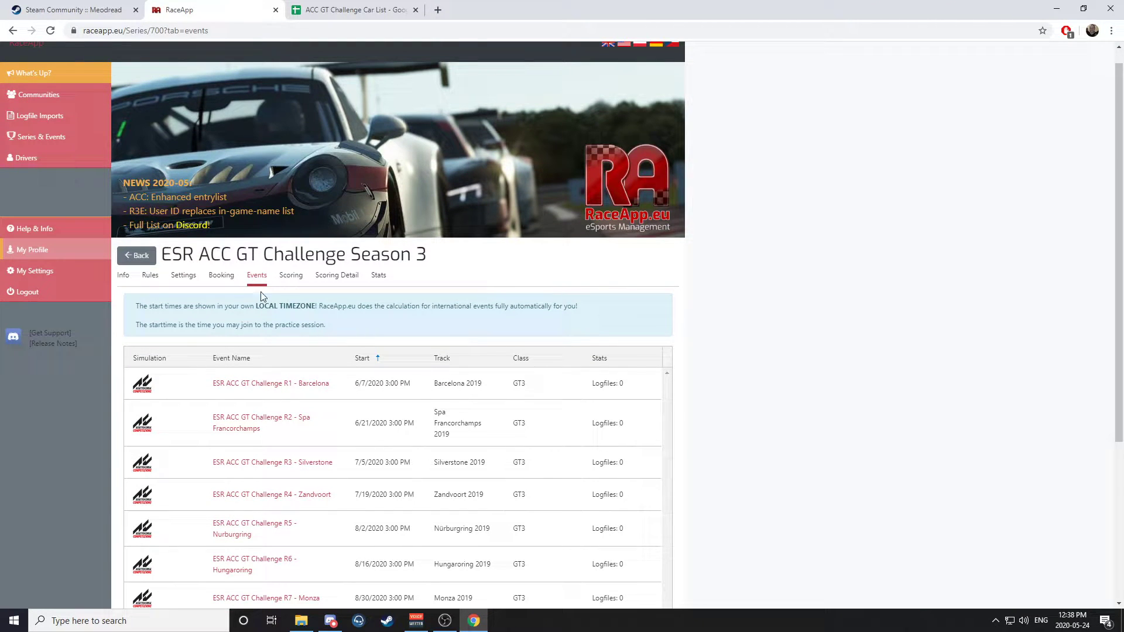
# Step: Review the common settings of the ESR ACC GT Challenge Season 3 series
pyautogui.click(183, 275)
pyautogui.scroll(-4, 537, 319)
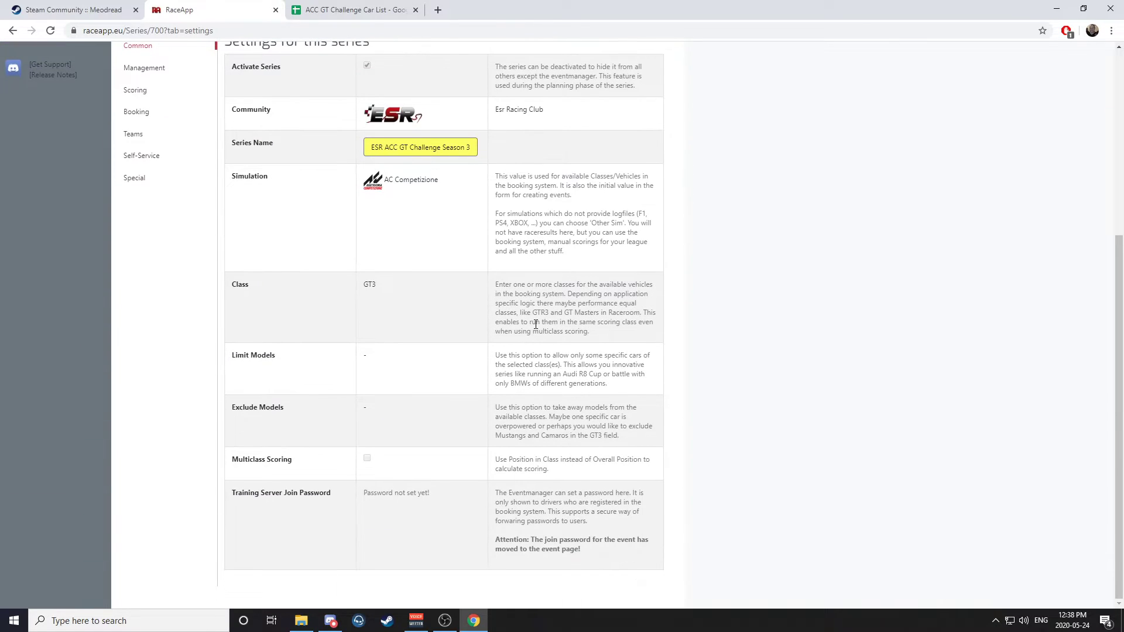
pyautogui.scroll(4, 544, 324)
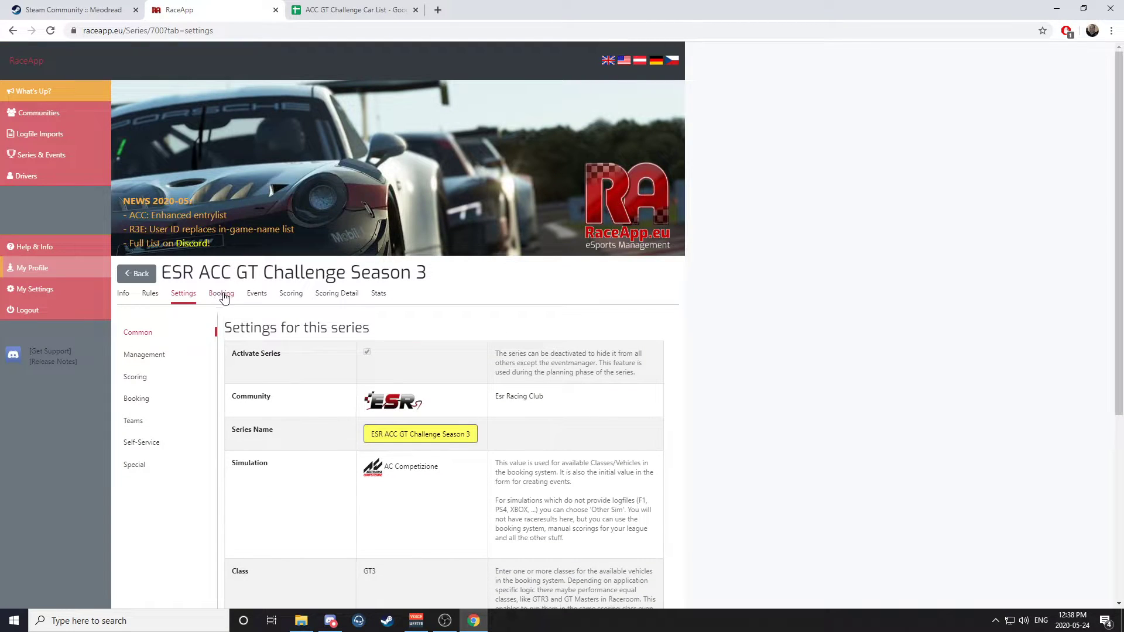
# Step: Open the series' booking page and start a self-registration as a solo driver
pyautogui.click(222, 294)
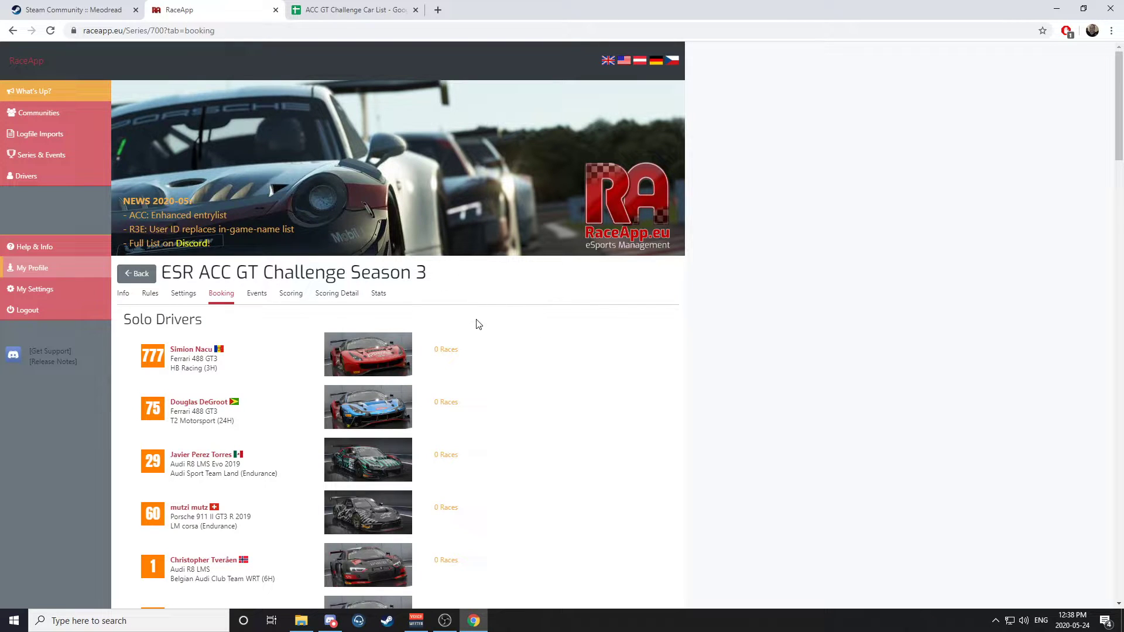
pyautogui.scroll(-5, 312, 282)
pyautogui.scroll(-20, 422, 302)
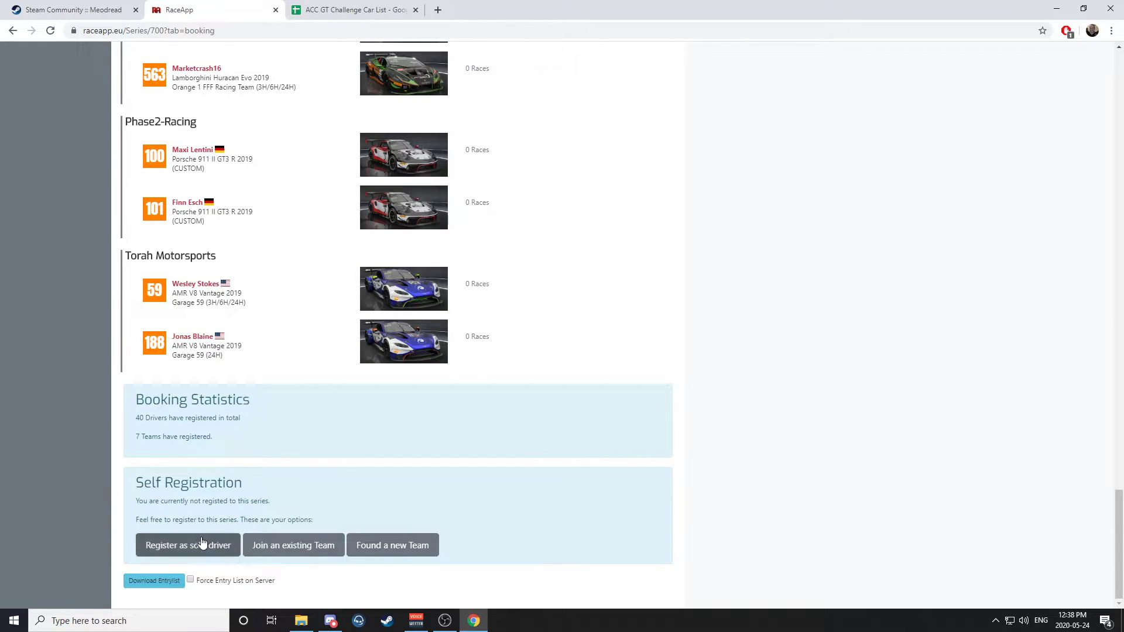
pyautogui.click(194, 546)
pyautogui.scroll(-3, 381, 505)
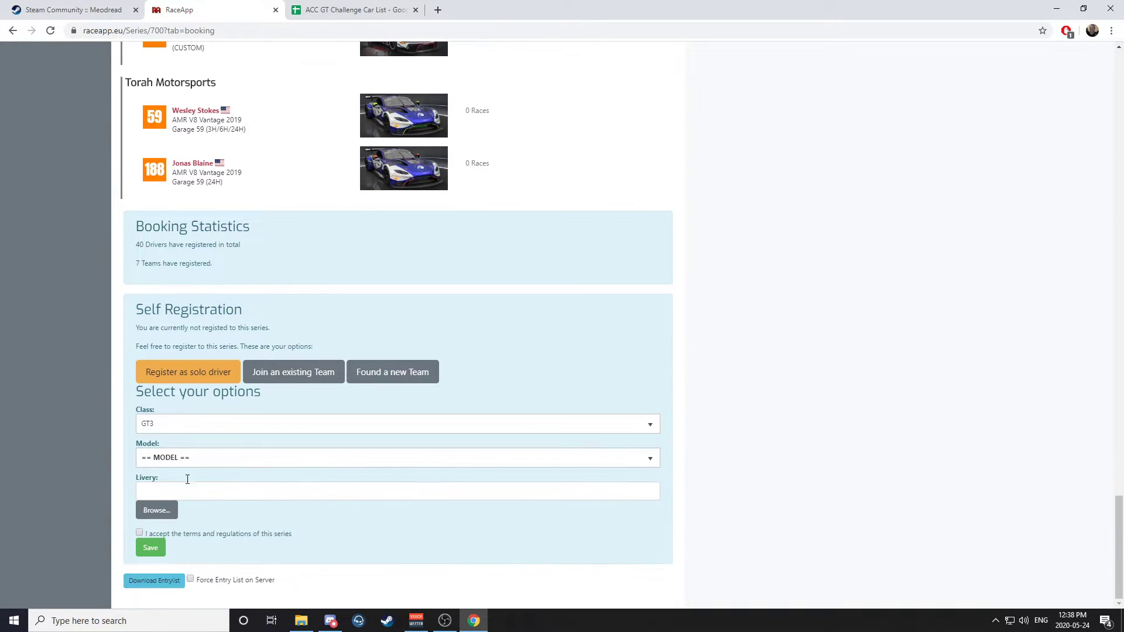
# Step: Register with the Aston Martin Vantage V12 GT3 in the 100 Brussels Racing (Sprint) livery, accepting the series terms and saving the booking
pyautogui.click(244, 463)
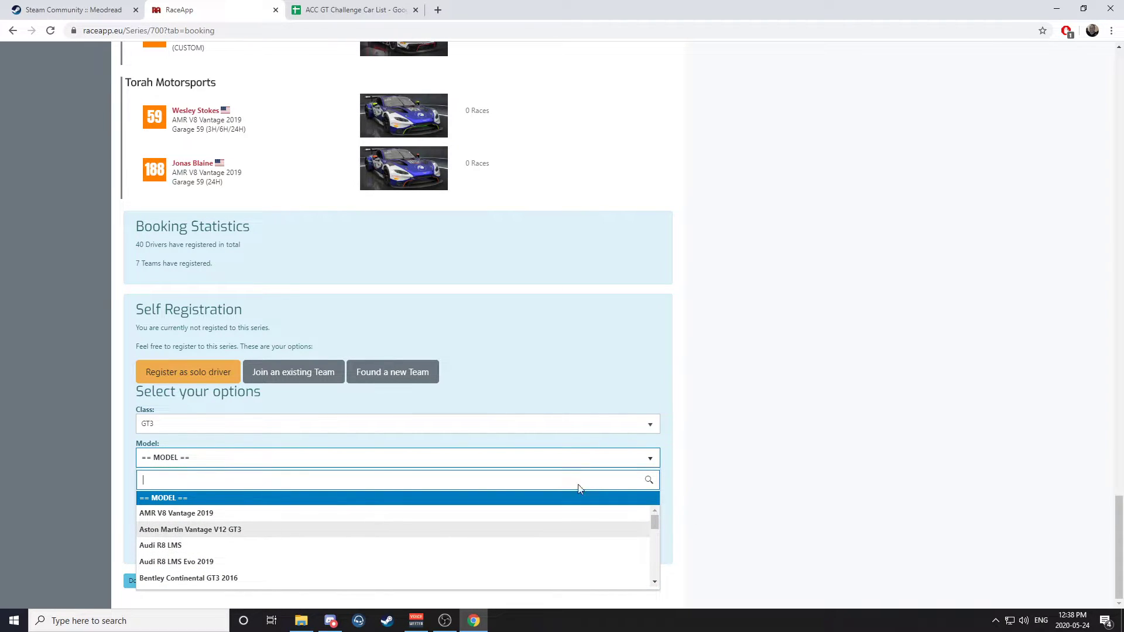
pyautogui.click(242, 531)
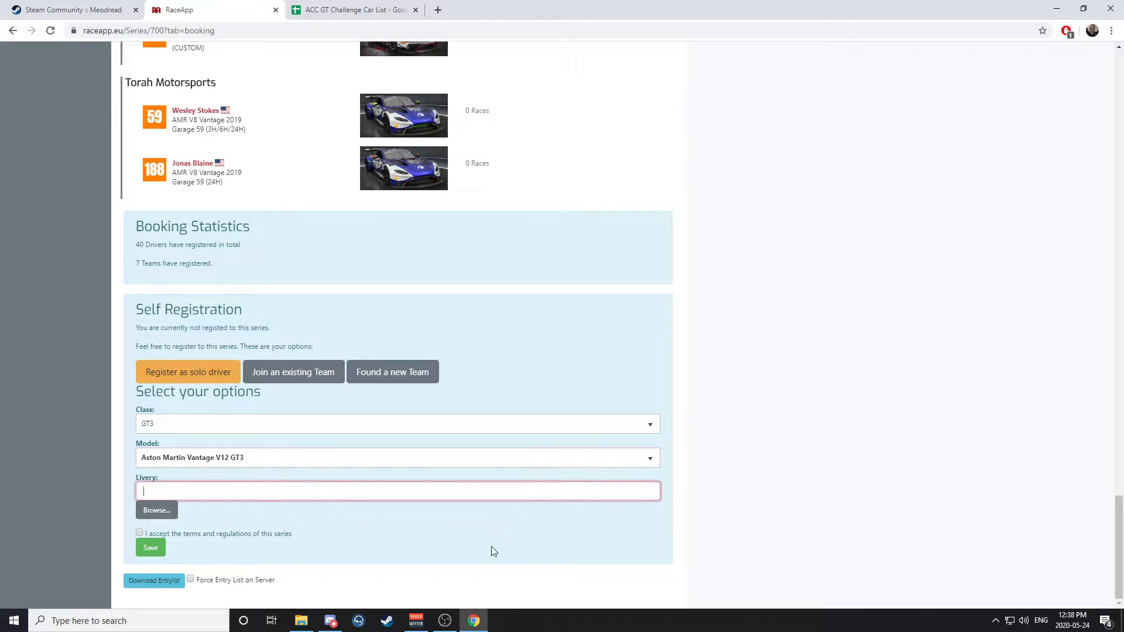
pyautogui.click(157, 511)
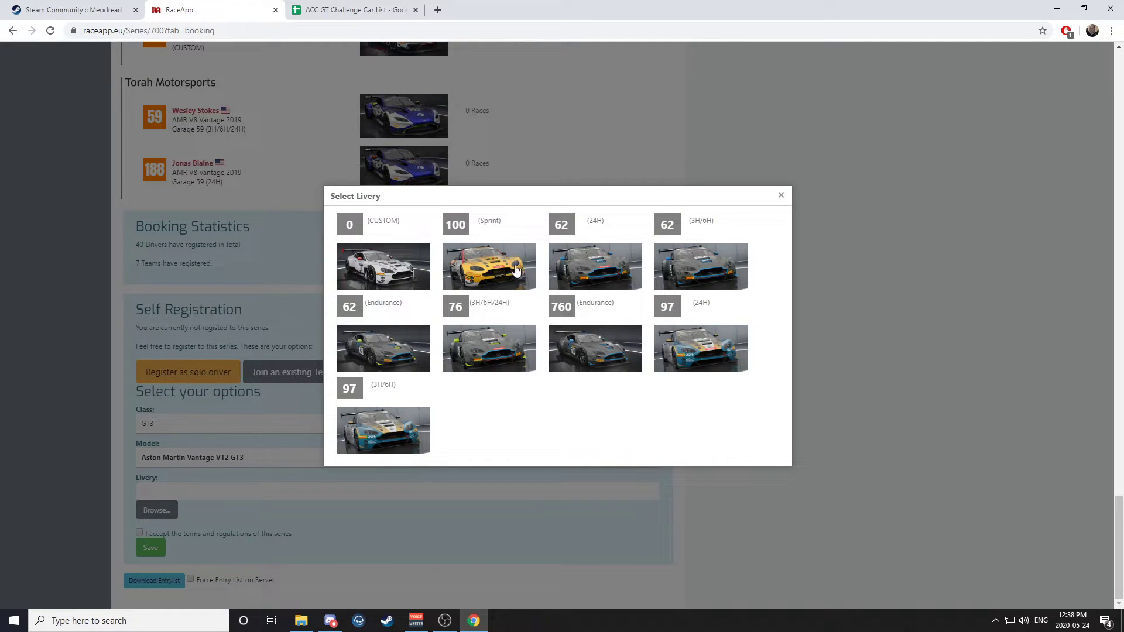
pyautogui.click(495, 270)
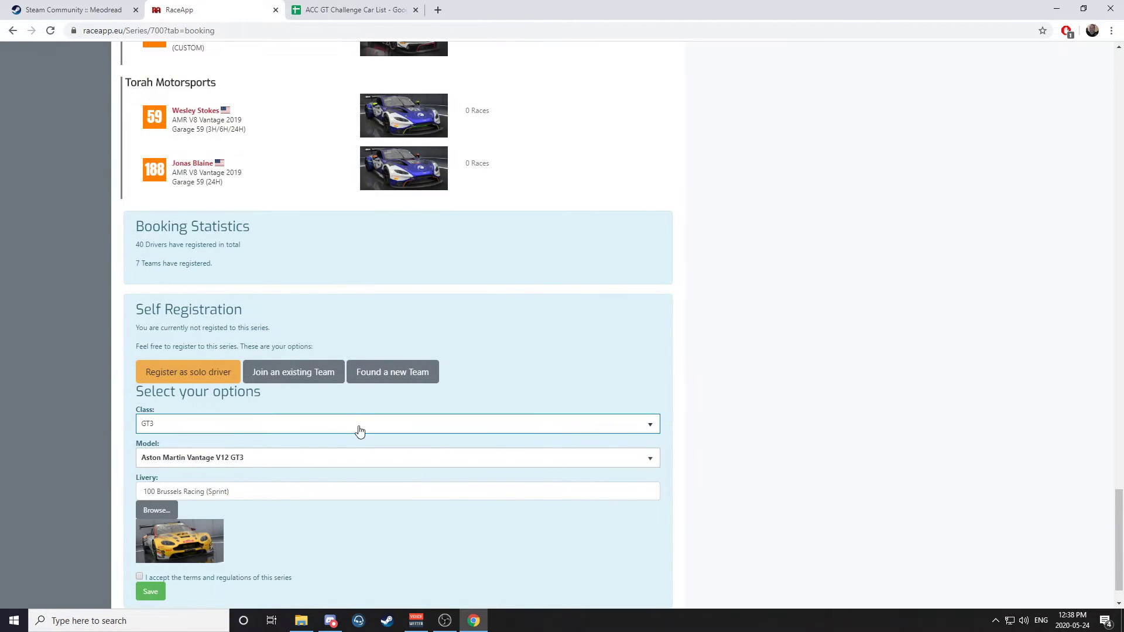
pyautogui.scroll(-1, 385, 475)
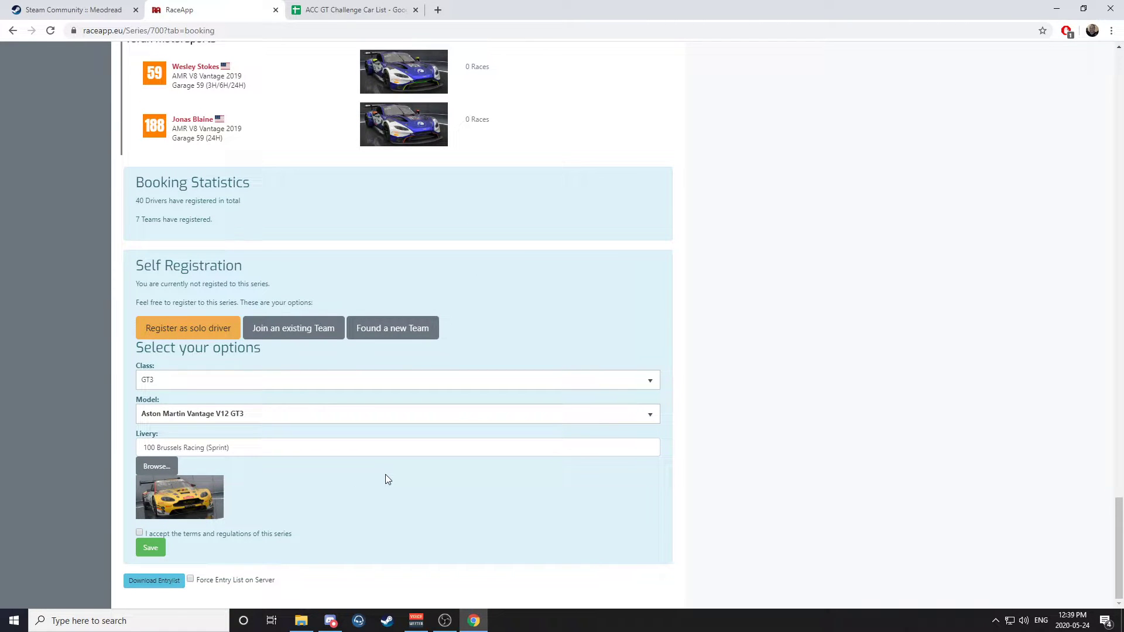
pyautogui.click(140, 532)
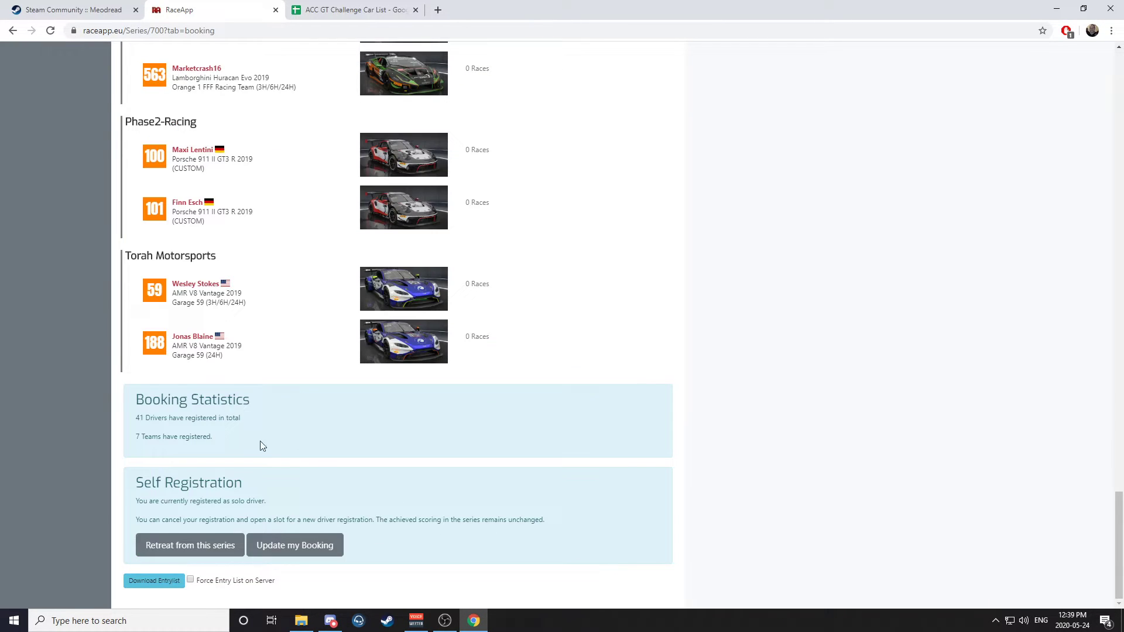
# Step: Check the solo drivers list for the newly registered entry and compare the other drivers' cars
pyautogui.scroll(20, 251, 435)
pyautogui.scroll(-4, 537, 494)
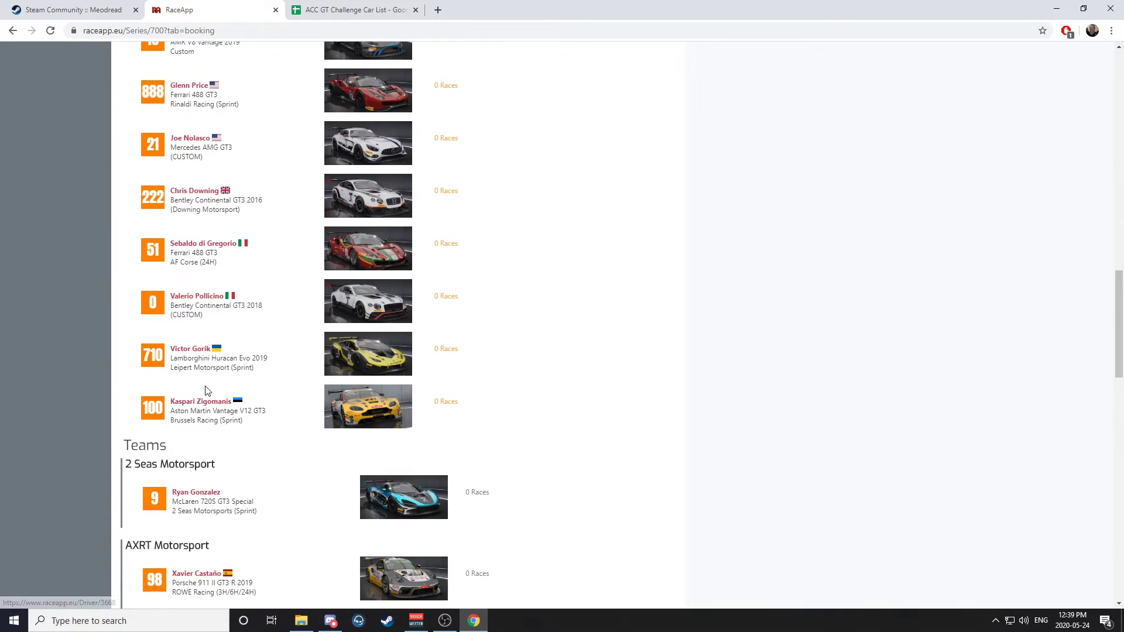
pyautogui.scroll(20, 441, 441)
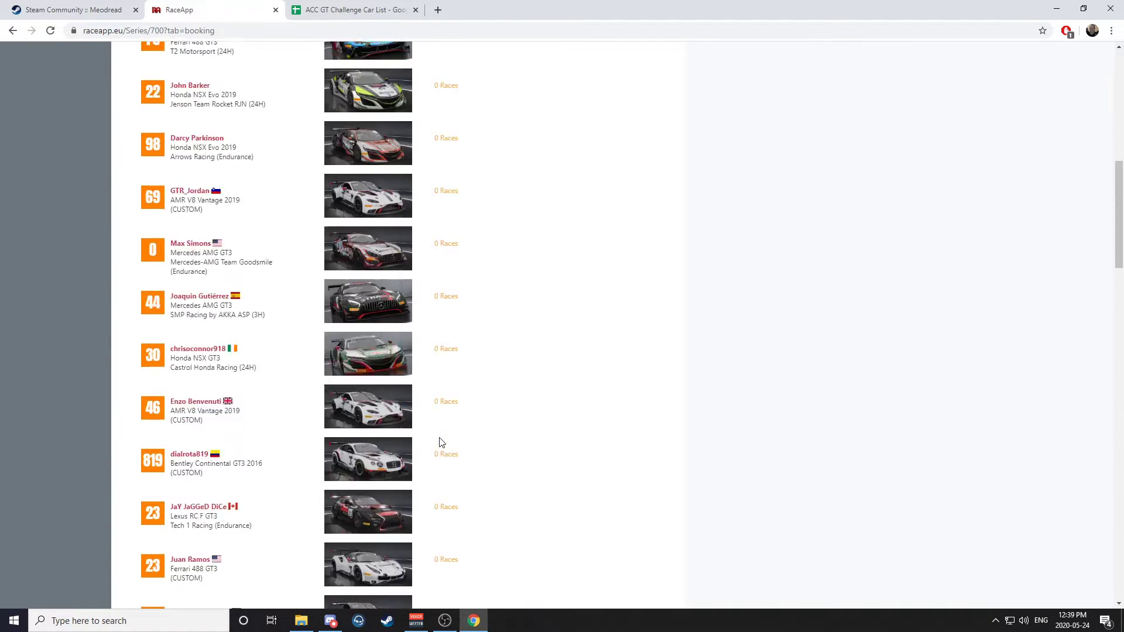
pyautogui.scroll(-15, 482, 501)
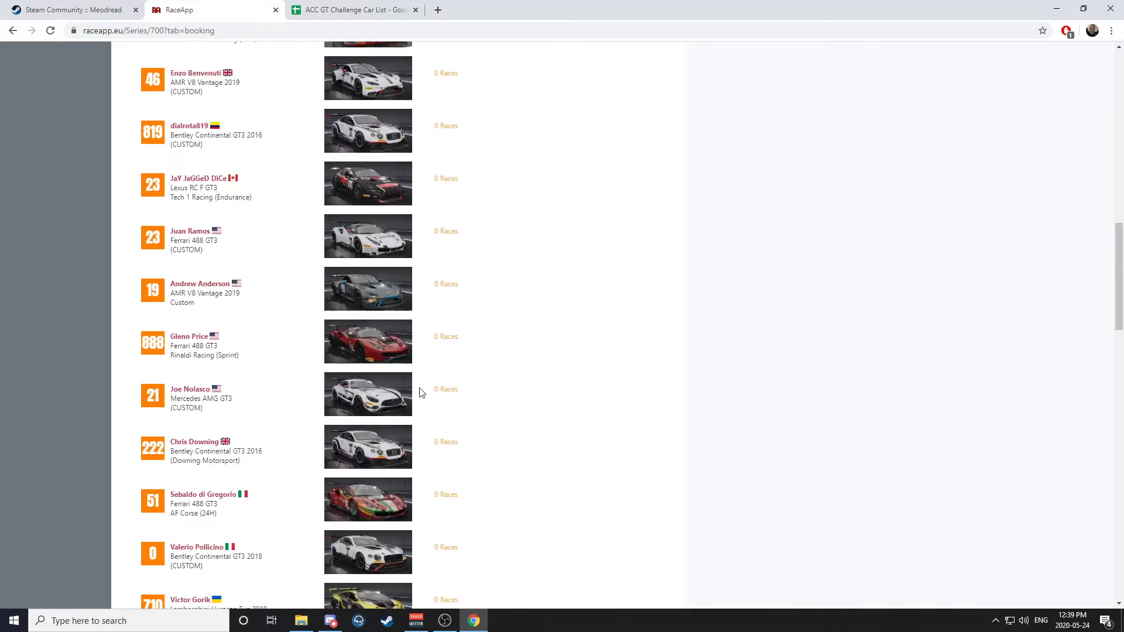
# Step: Examine the driver self-service settings of the series
pyautogui.scroll(14, 264, 256)
pyautogui.scroll(1, 273, 267)
pyautogui.click(184, 293)
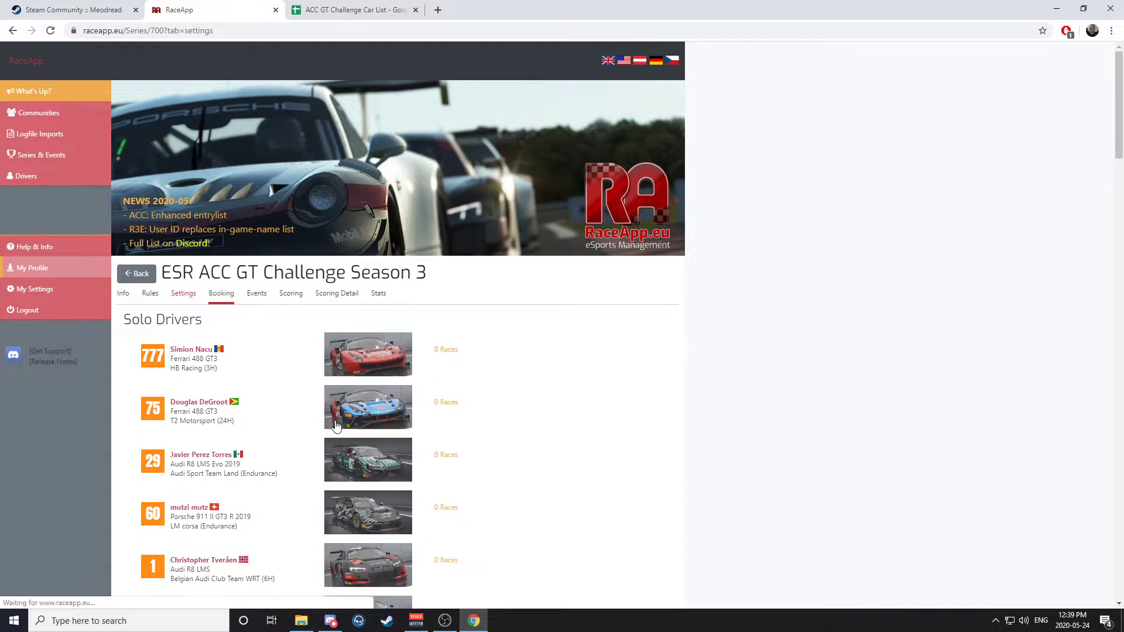
pyautogui.click(141, 442)
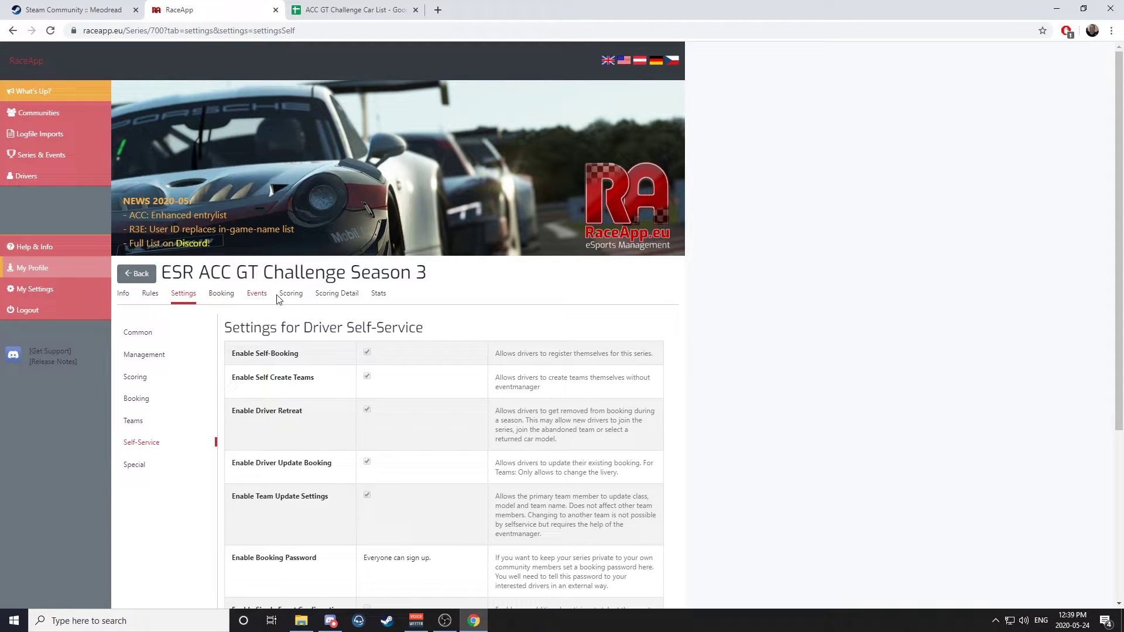
# Step: Return to the series' booking page and open the existing solo registration for updating
pyautogui.click(222, 294)
pyautogui.scroll(-10, 476, 429)
pyautogui.scroll(-15, 457, 434)
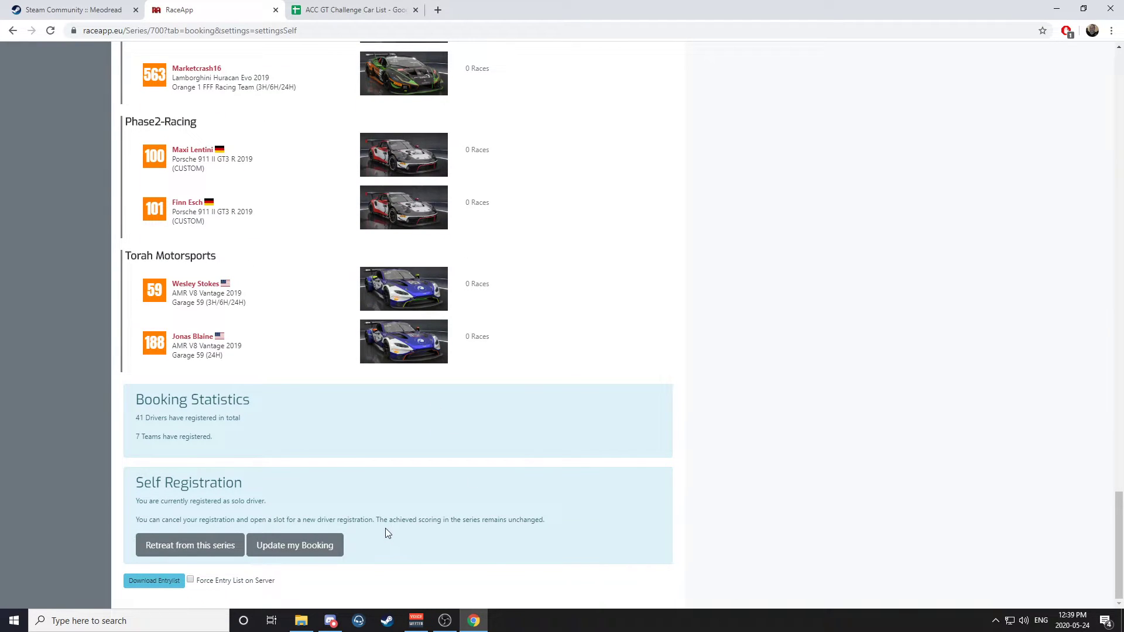
pyautogui.click(307, 546)
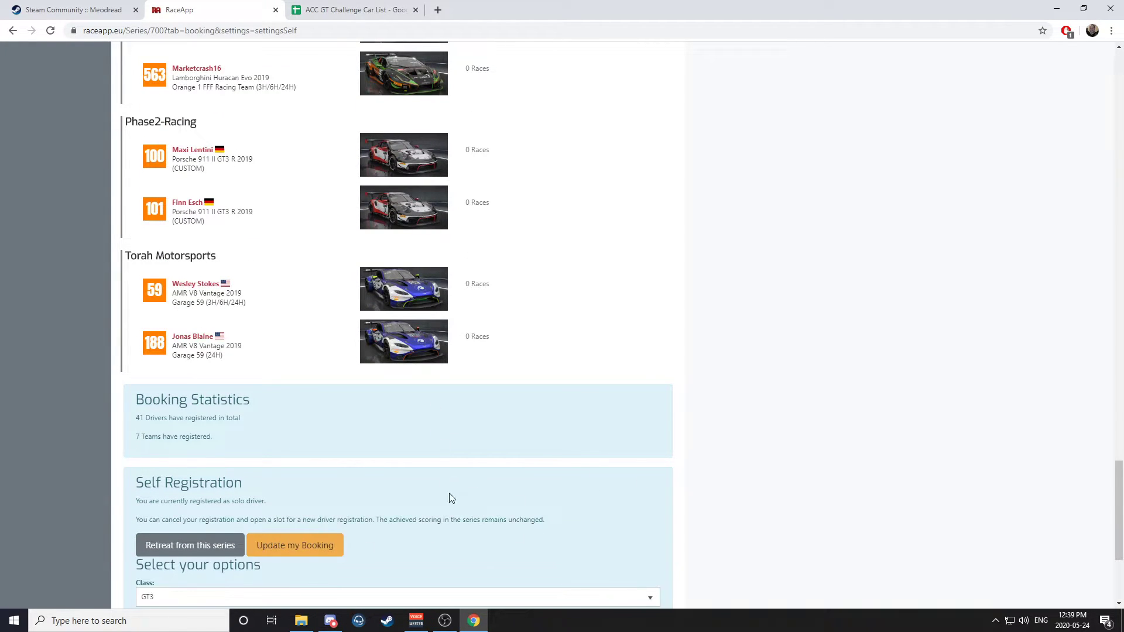
pyautogui.scroll(-4, 475, 495)
# Step: Change the number in the booking's livery entry to 98, accept the series terms and save the update
pyautogui.doubleClick(149, 448)
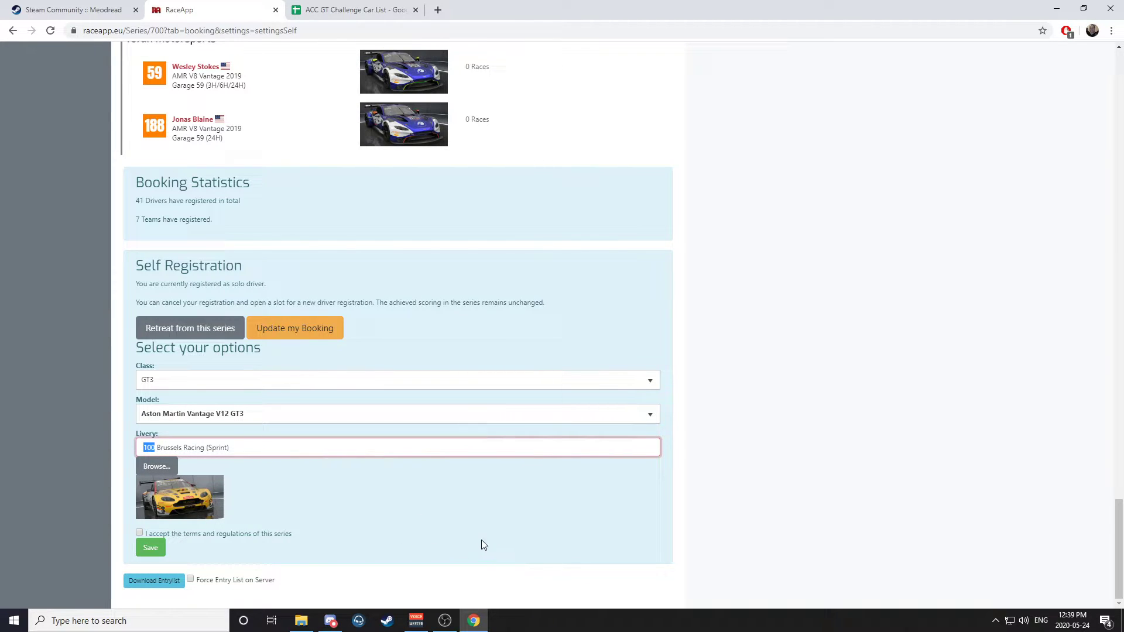
pyautogui.write('98')
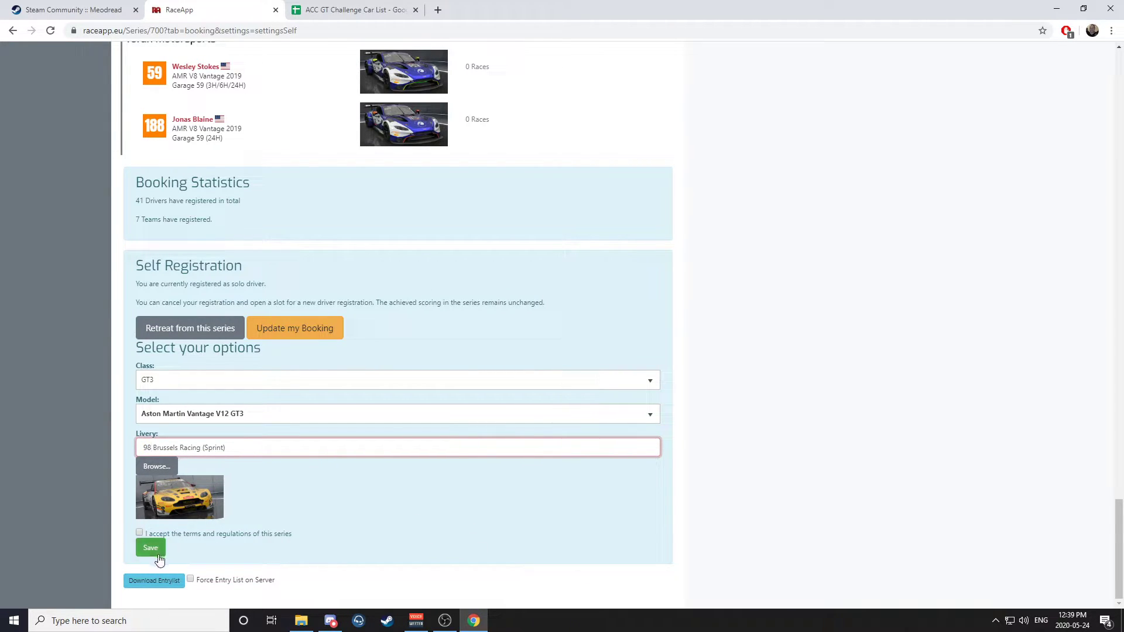
pyautogui.click(144, 532)
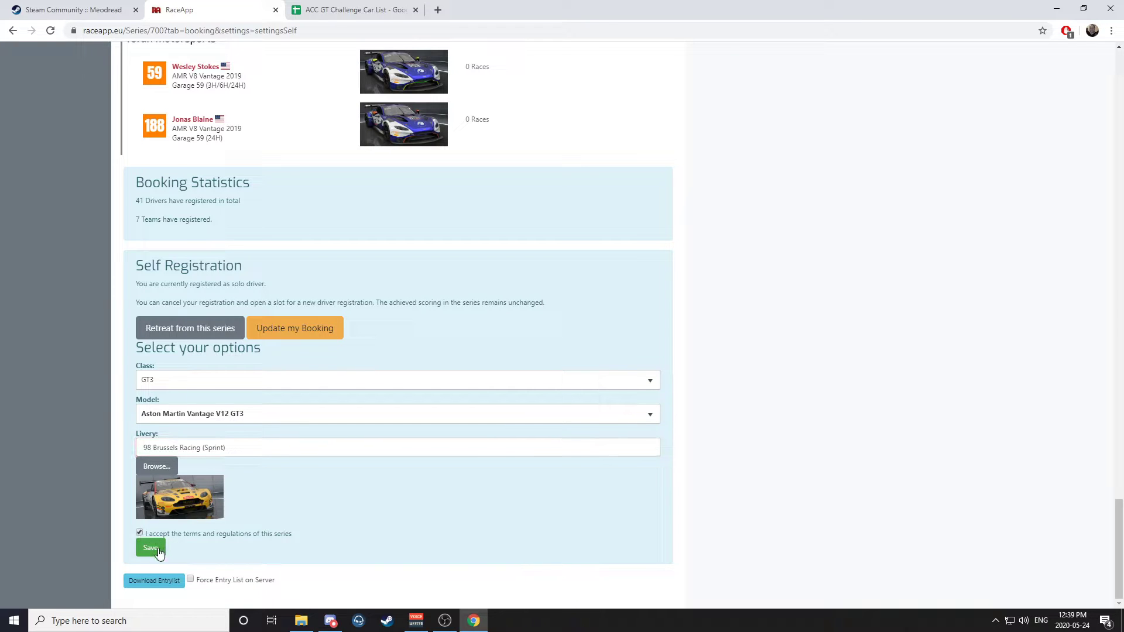
# Step: Check the updated entry in the solo drivers list and compare it with the numbers and cars of other drivers and teams
pyautogui.scroll(20, 485, 565)
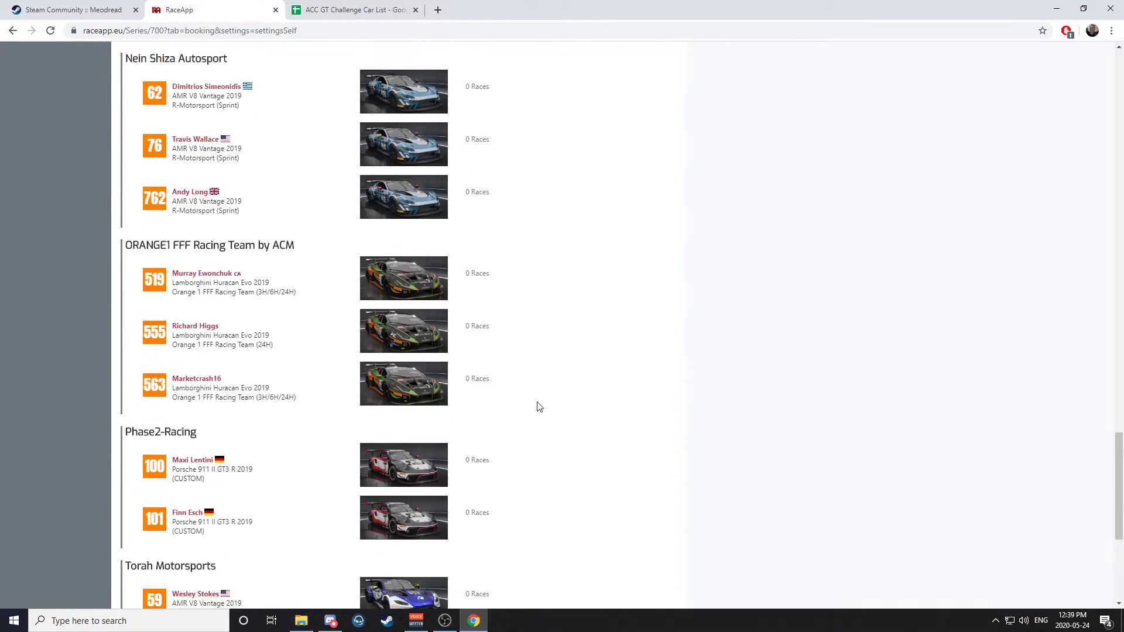
pyautogui.scroll(-10, 474, 455)
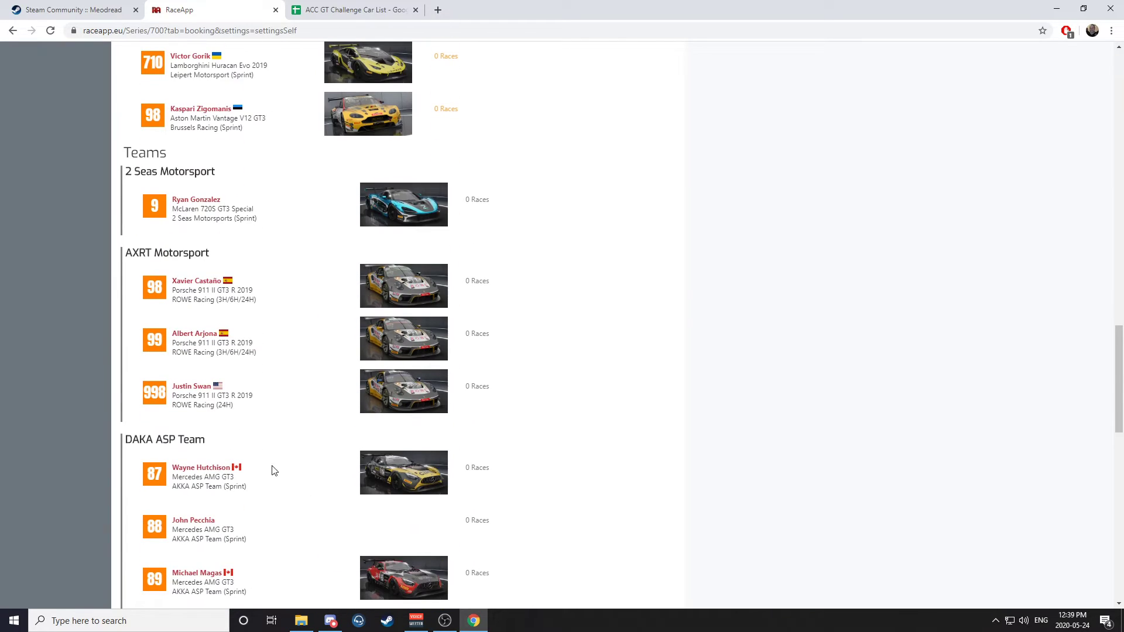
pyautogui.scroll(4, 287, 333)
pyautogui.scroll(3, 322, 433)
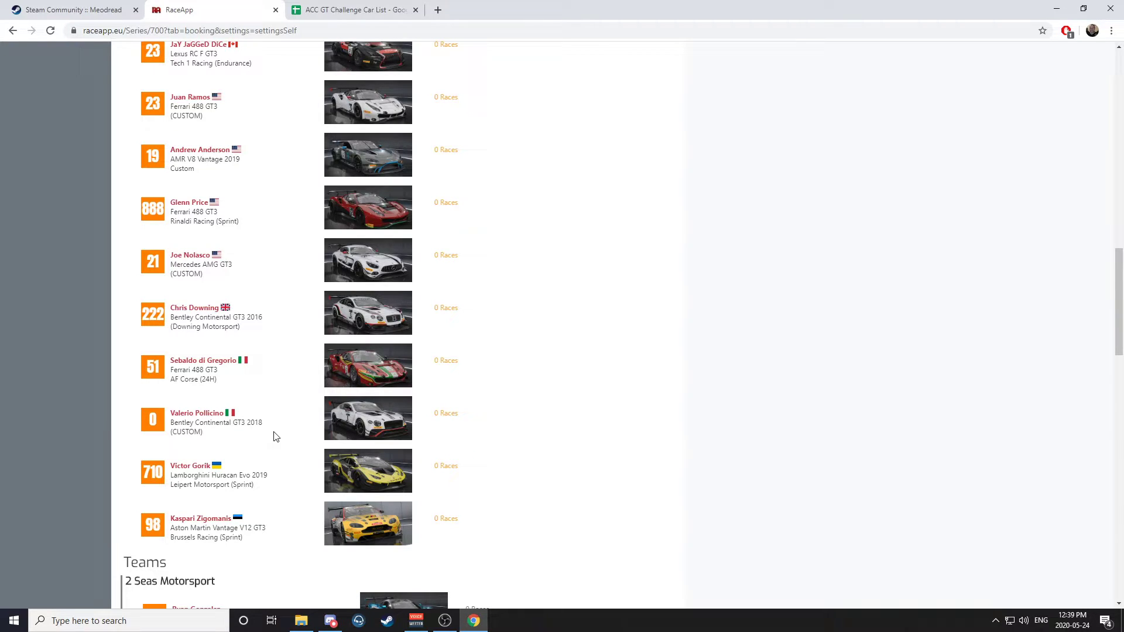
pyautogui.scroll(5, 326, 459)
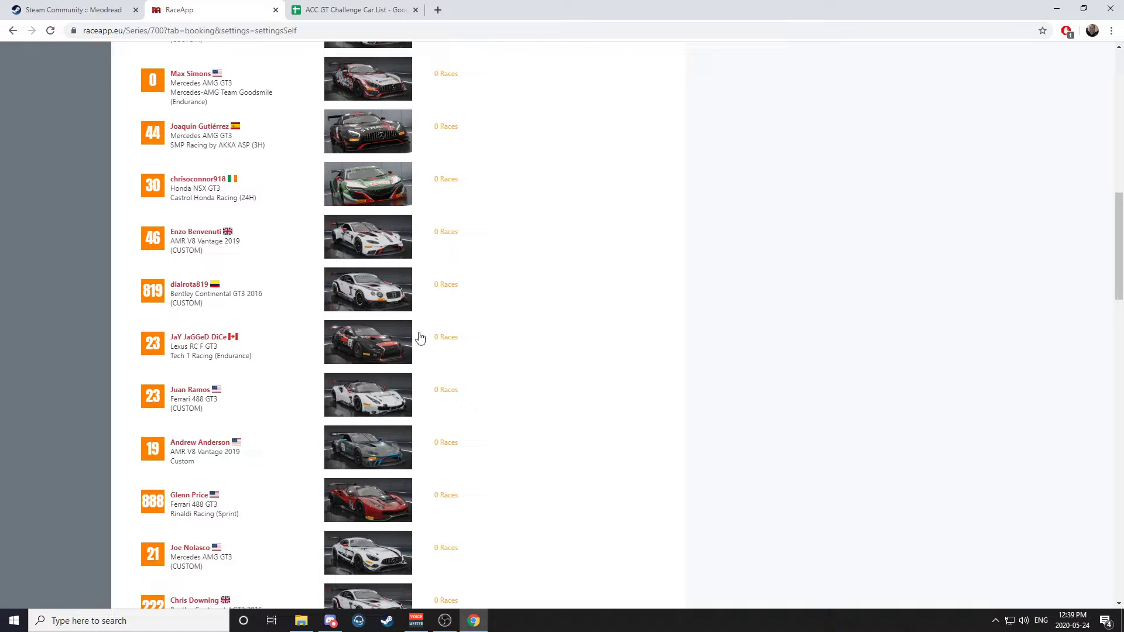
pyautogui.scroll(-4, 443, 368)
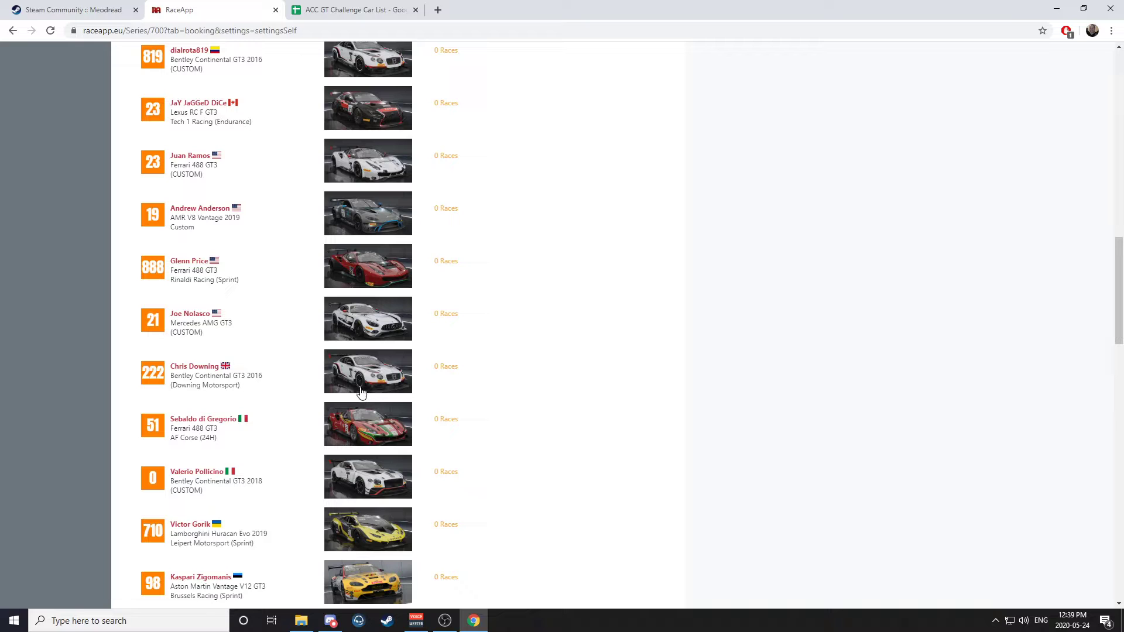
pyautogui.scroll(-4, 427, 340)
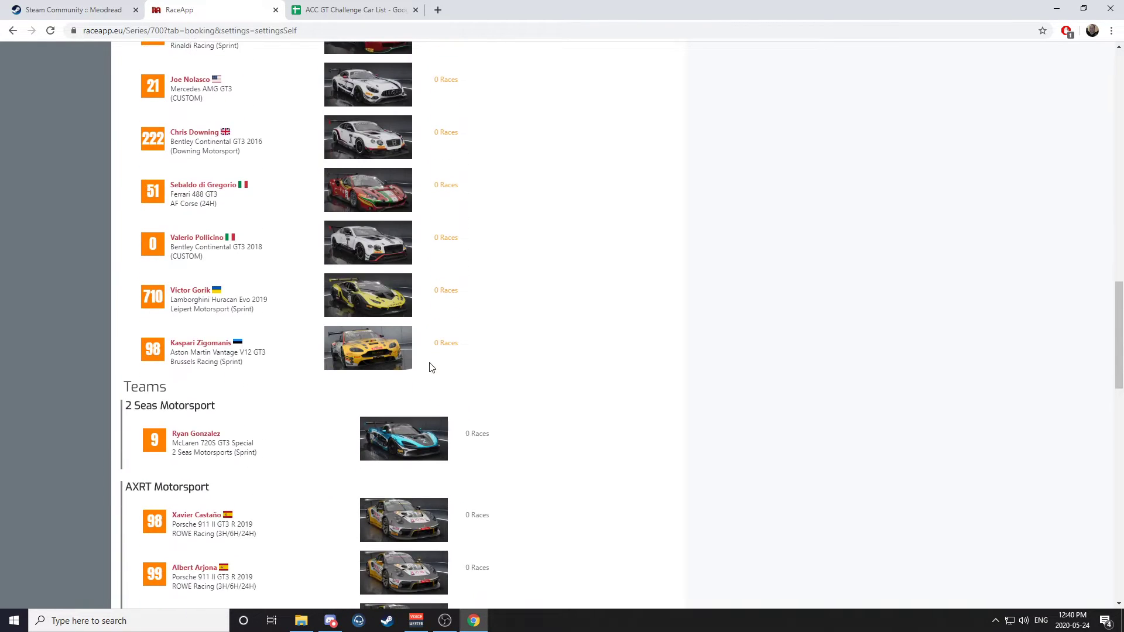
pyautogui.scroll(5, 491, 382)
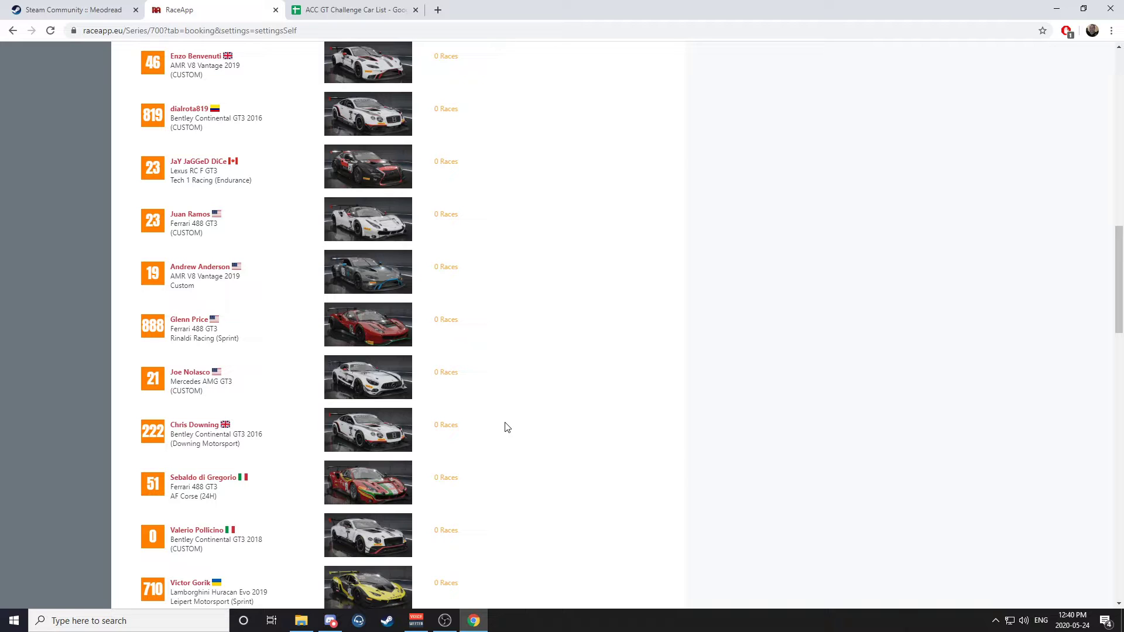
pyautogui.scroll(-6, 514, 417)
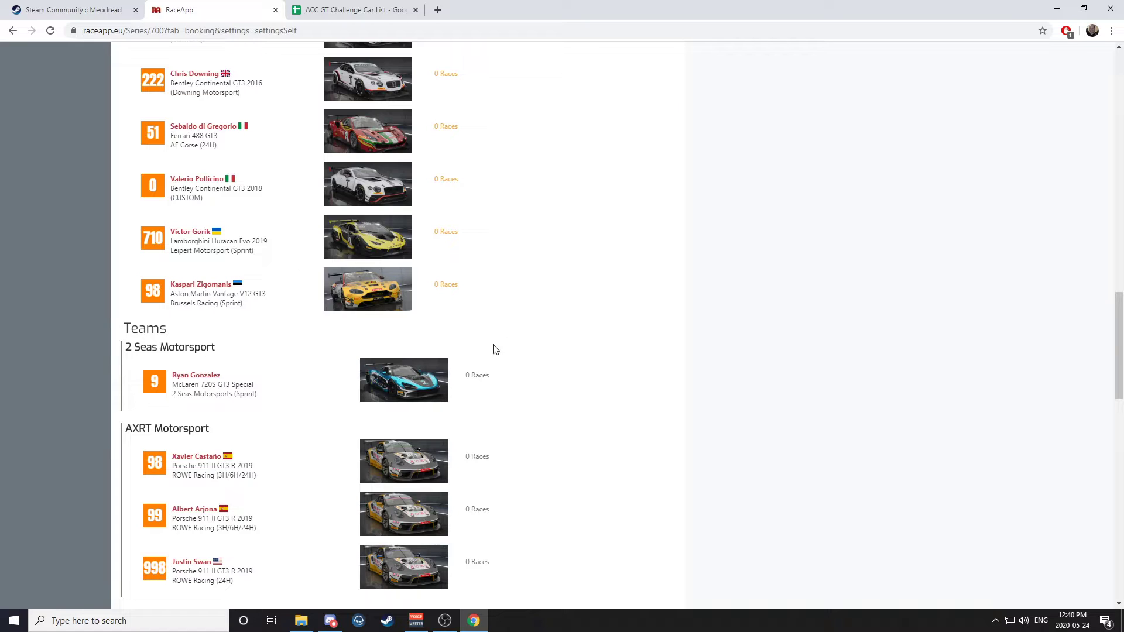
pyautogui.scroll(1, 288, 383)
# Step: Reopen the solo booking for updating and examine the full list of available GT3 car models
pyautogui.scroll(-20, 279, 404)
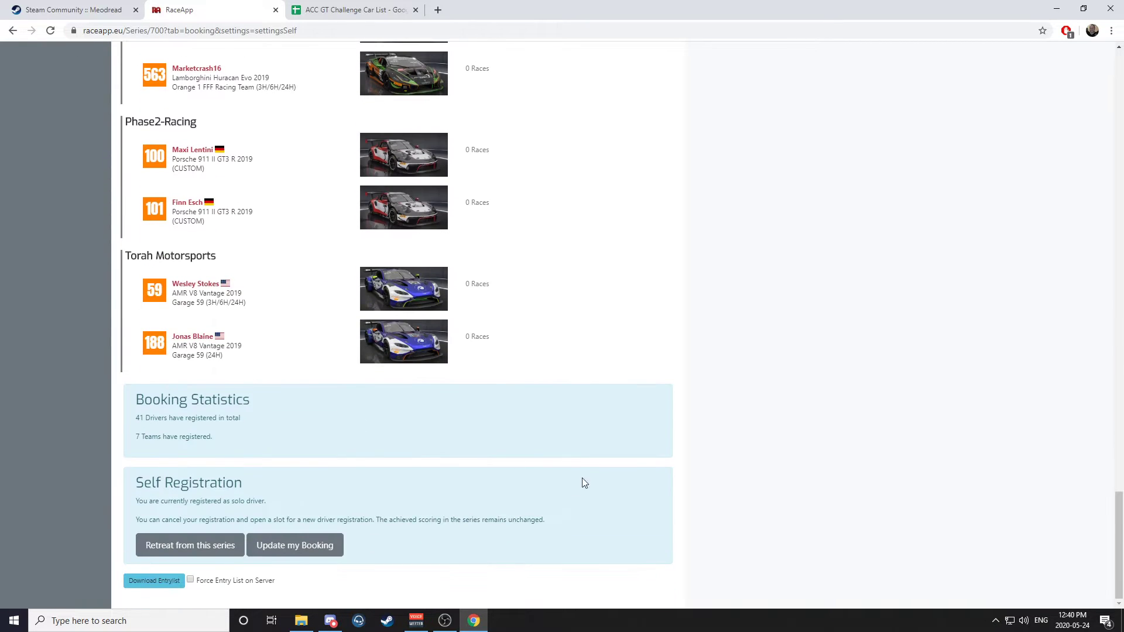
pyautogui.click(293, 546)
pyautogui.scroll(-4, 399, 416)
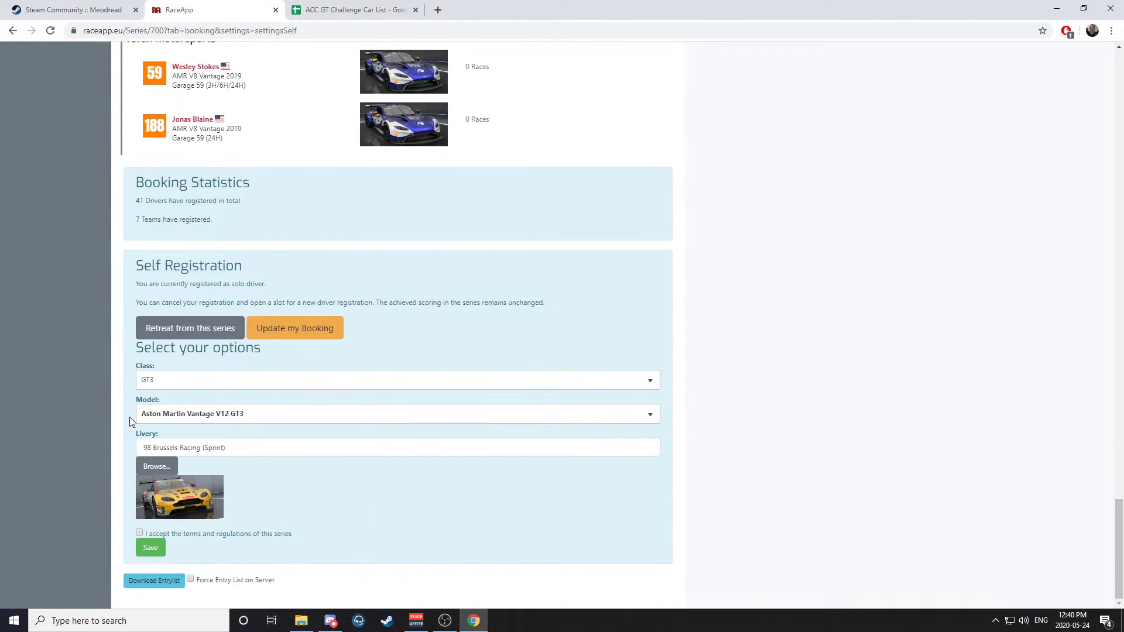
pyautogui.click(233, 415)
pyautogui.scroll(-2, 310, 497)
pyautogui.scroll(-3, 253, 496)
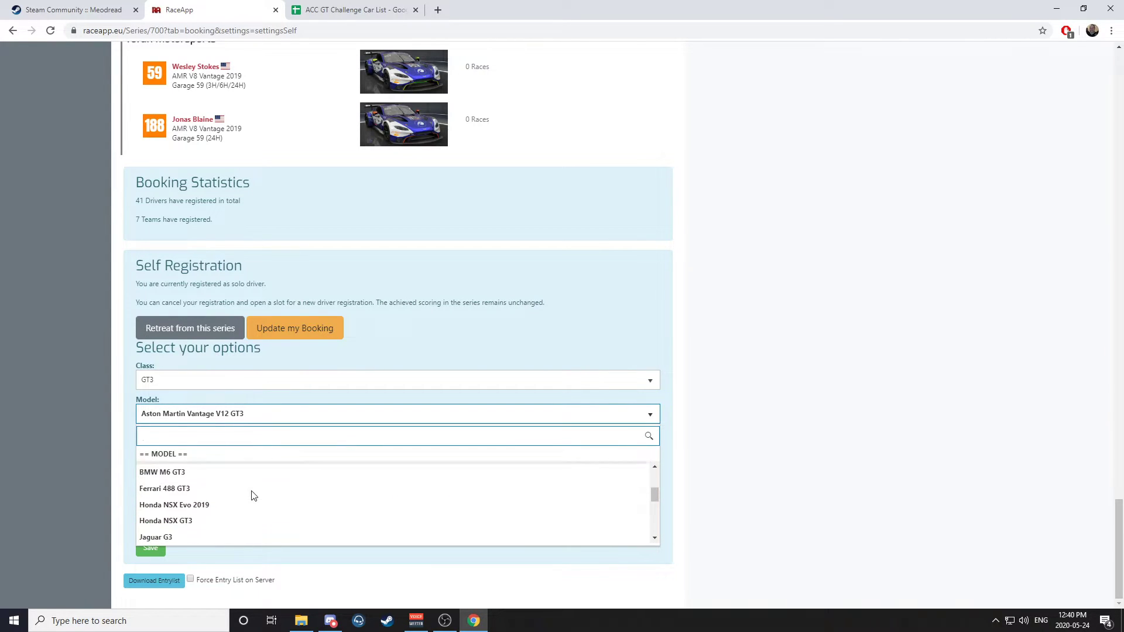
pyautogui.scroll(-3, 252, 495)
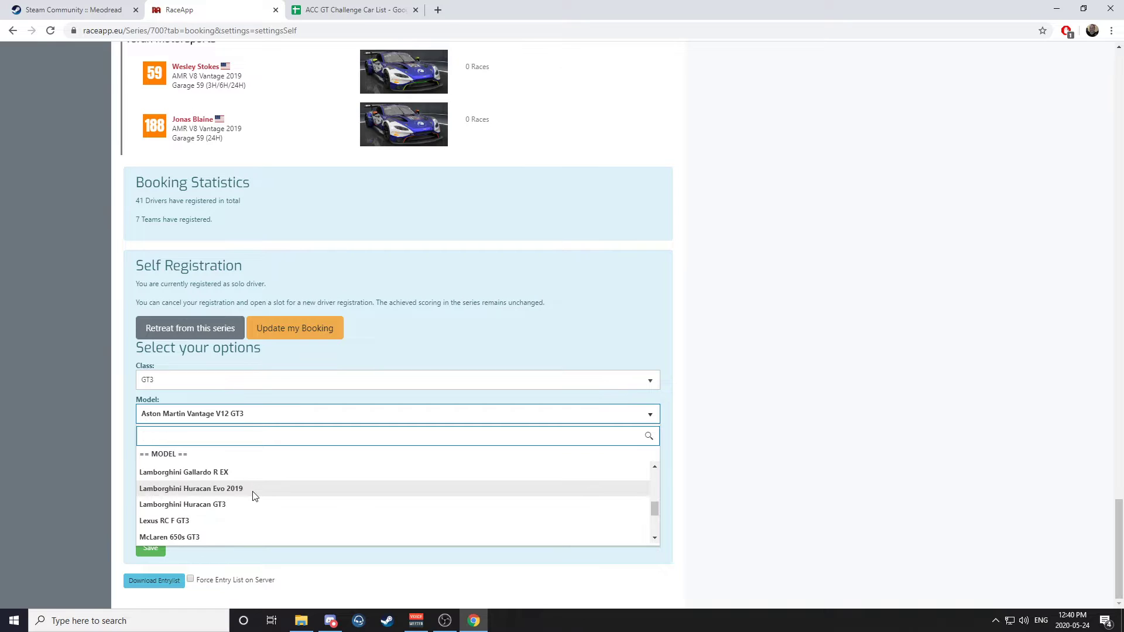
pyautogui.scroll(-3, 252, 500)
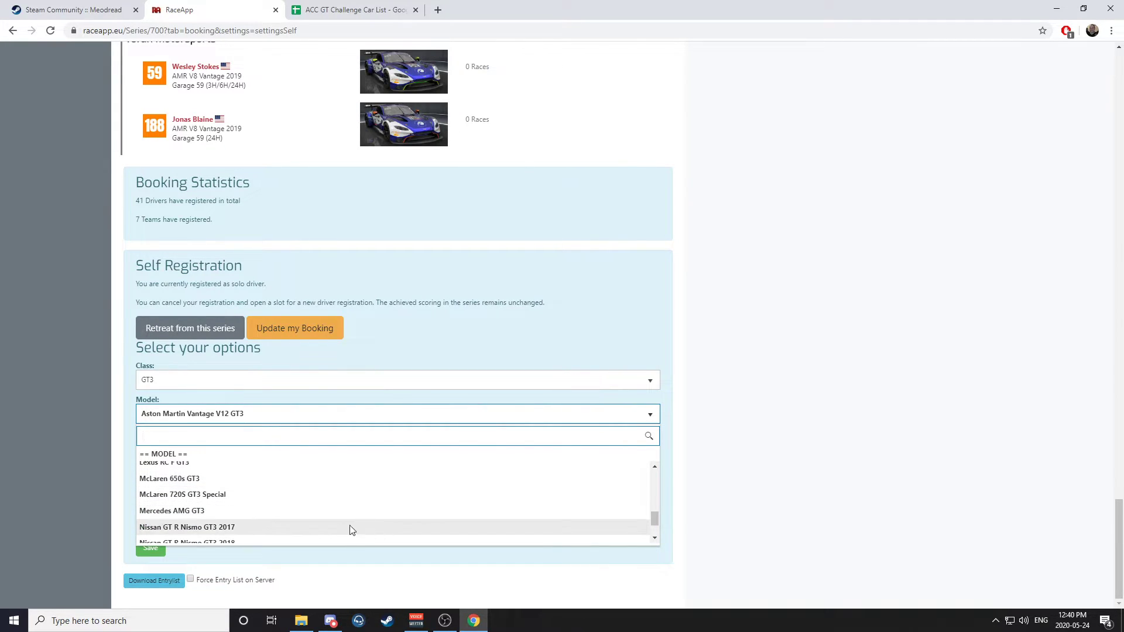
pyautogui.scroll(-2, 280, 521)
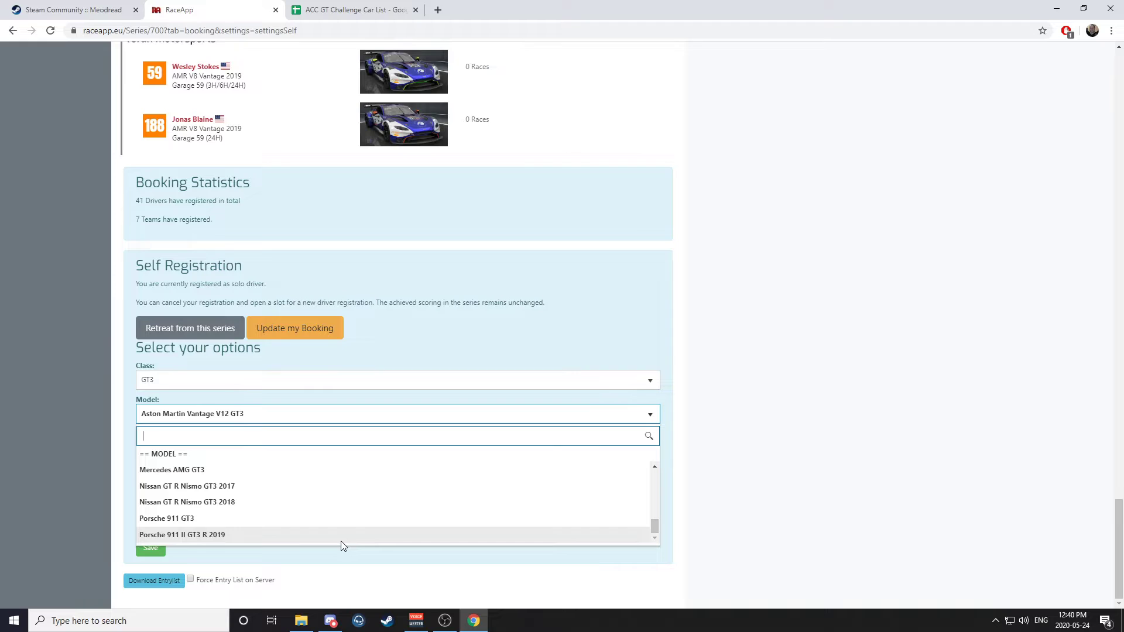
pyautogui.scroll(3, 324, 540)
pyautogui.scroll(5, 324, 540)
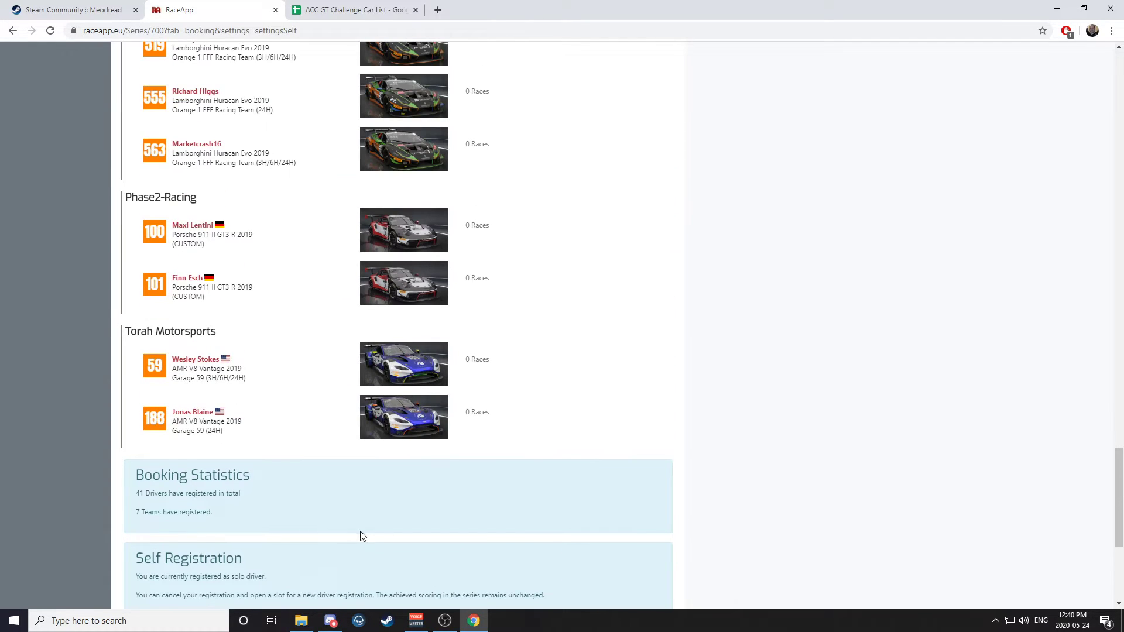
pyautogui.scroll(-5, 347, 533)
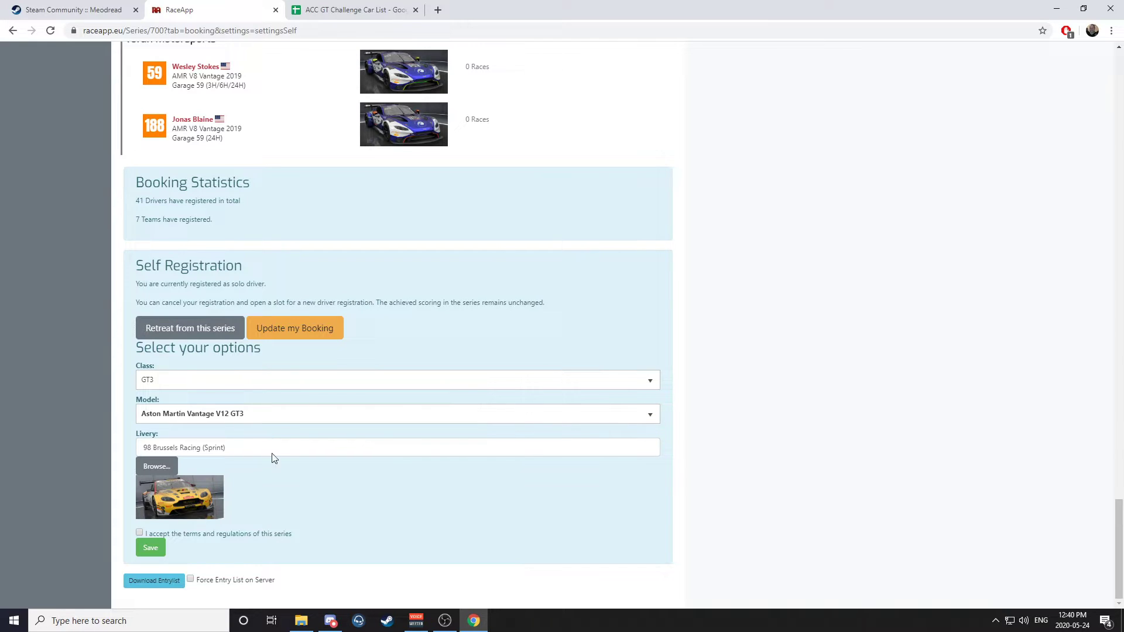
# Step: Review the first car models once more and keep Aston Martin Vantage V12 GT3 as the booking's model
pyautogui.click(279, 419)
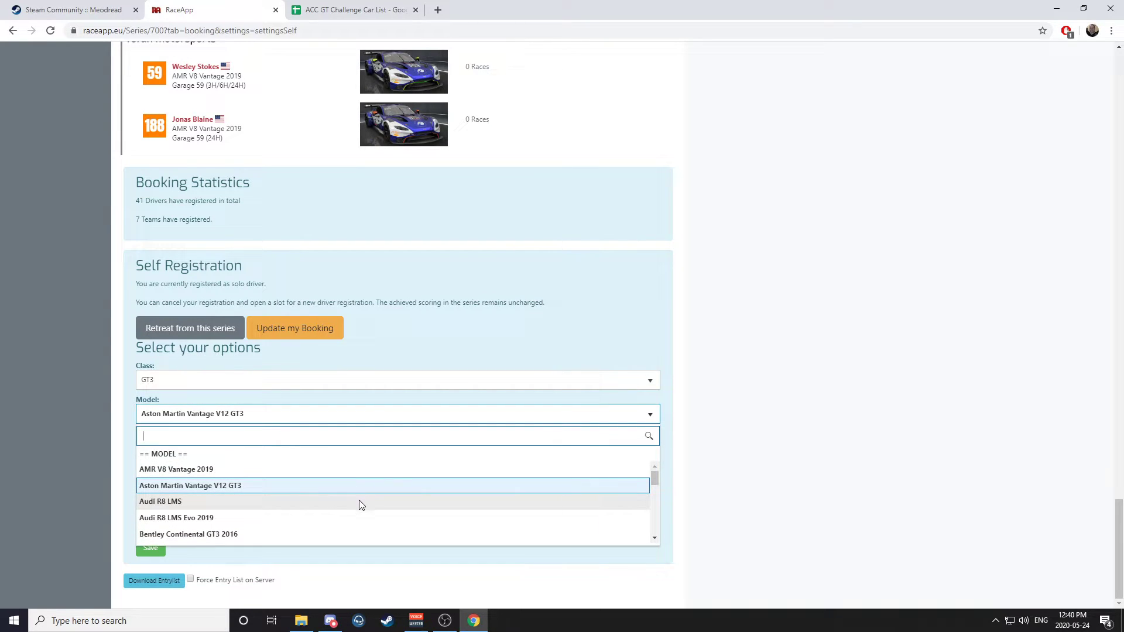
pyautogui.scroll(-2, 234, 518)
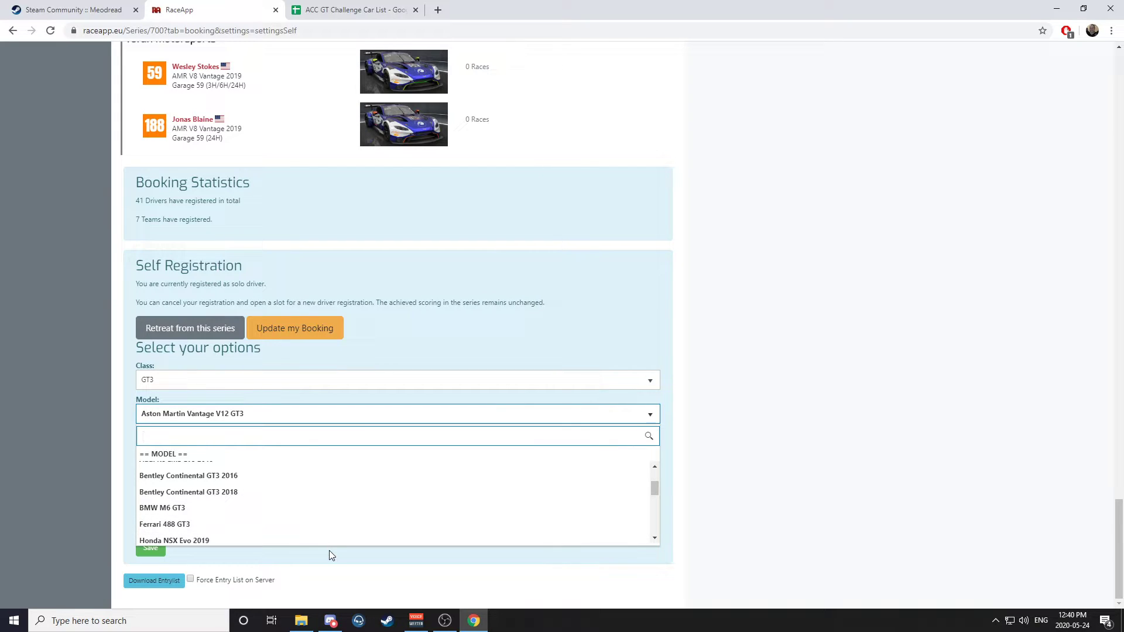
pyautogui.scroll(1, 329, 531)
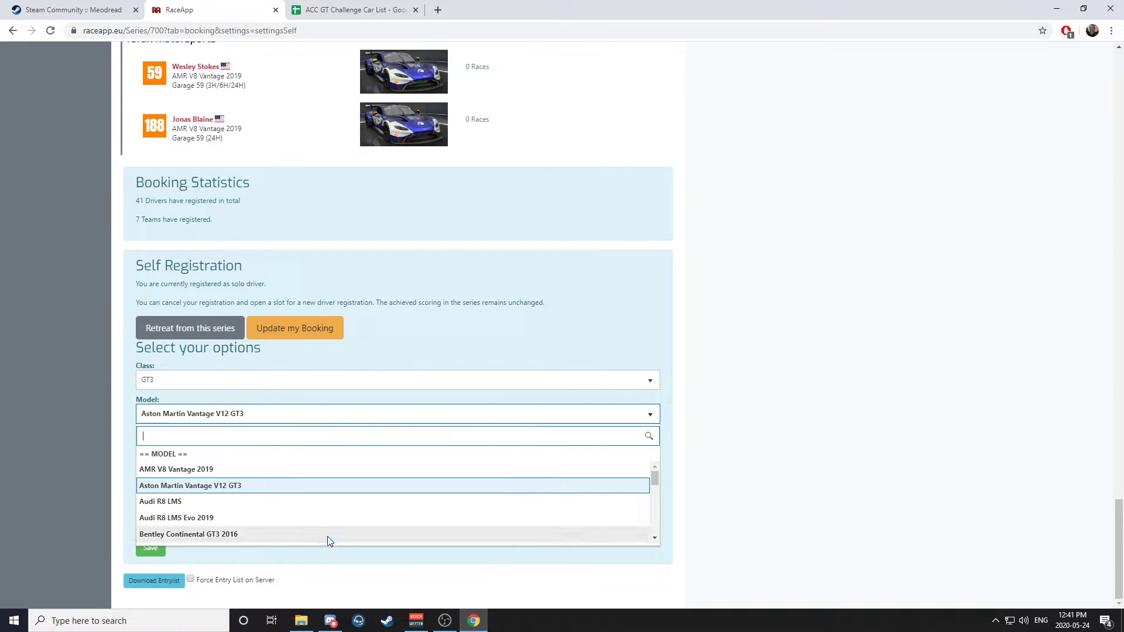
pyautogui.click(283, 487)
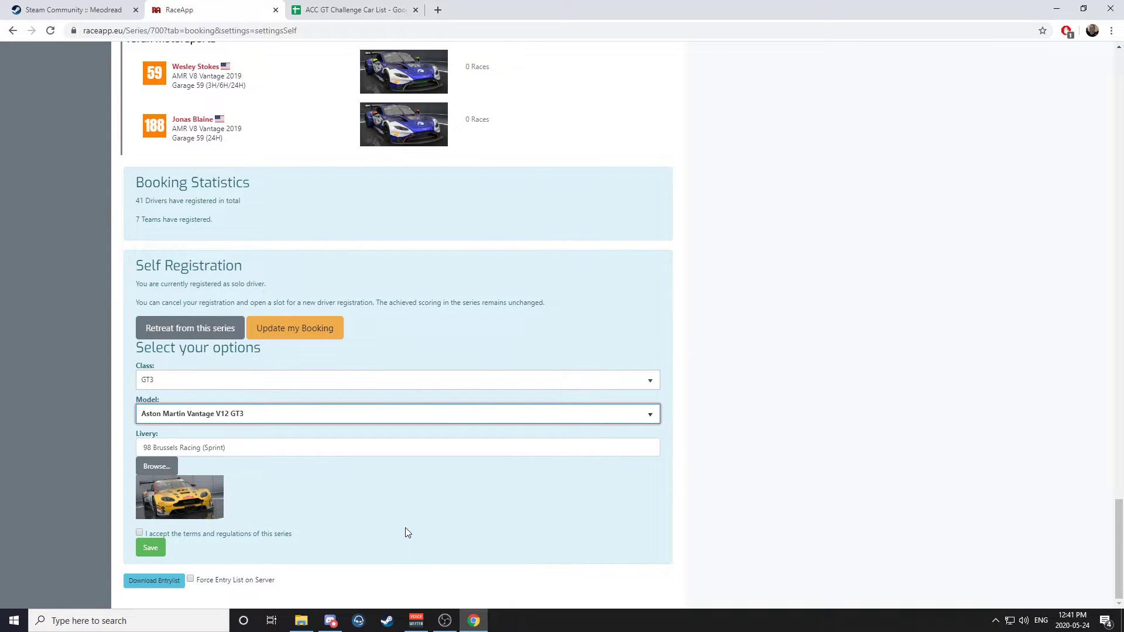
# Step: Withdraw the solo registration from the series and start founding a new team named Ziggy's Team
pyautogui.click(164, 341)
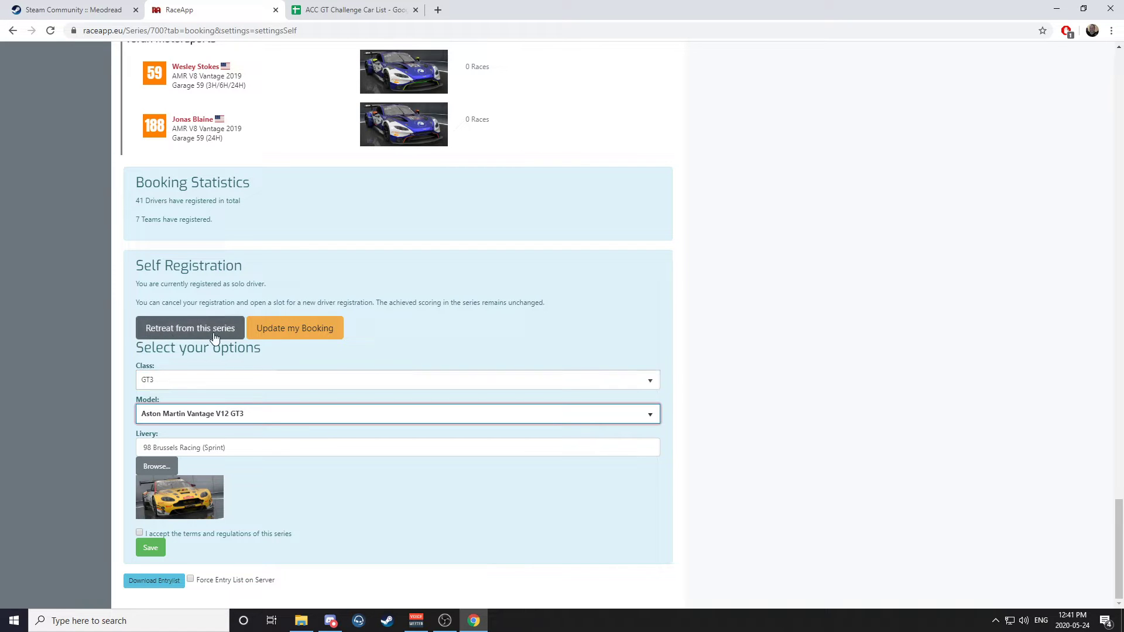
pyautogui.click(685, 146)
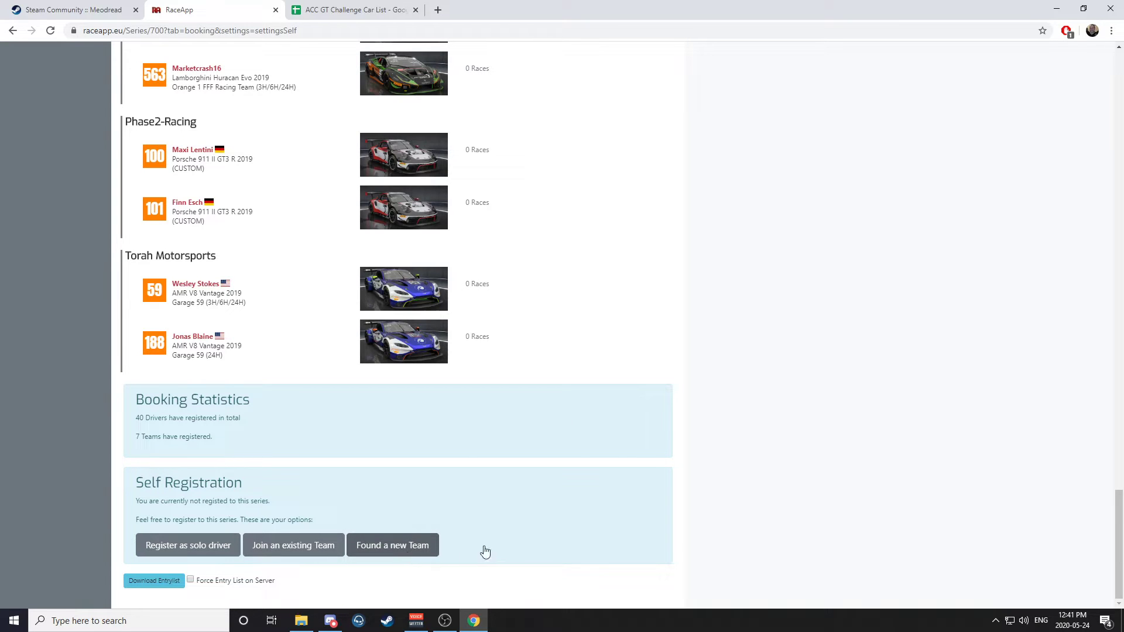
pyautogui.click(409, 546)
pyautogui.scroll(-4, 589, 435)
pyautogui.click(193, 392)
pyautogui.write('Z')
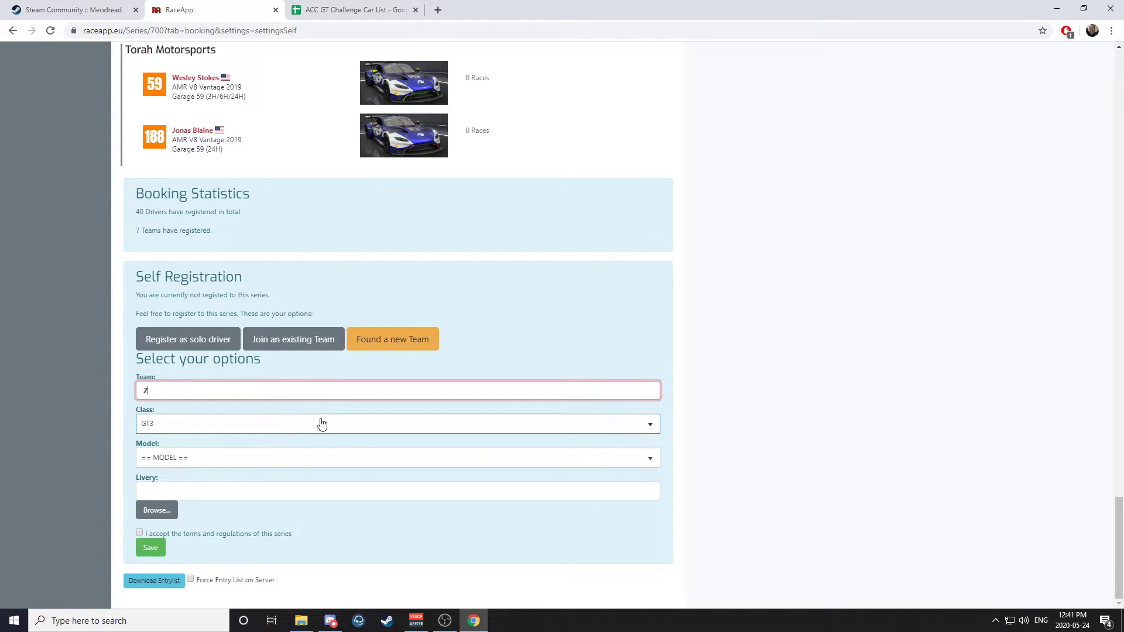
pyautogui.write("iggy's Team")
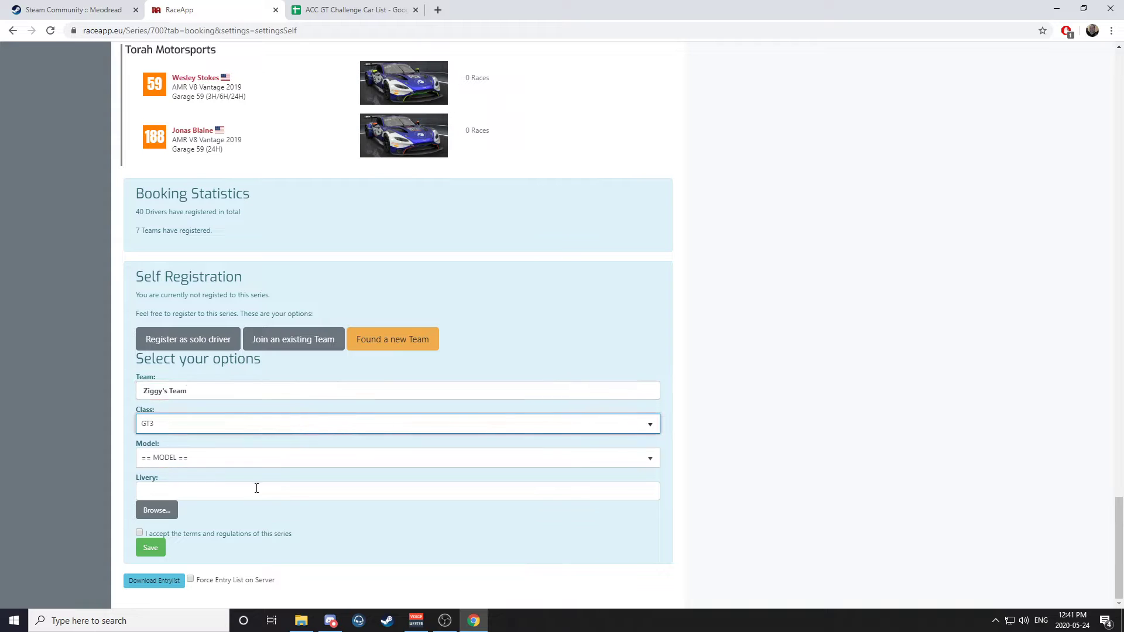
# Step: Choose Audi R8 LMS Evo 2019 as the new team's car model and open its livery selection
pyautogui.click(218, 459)
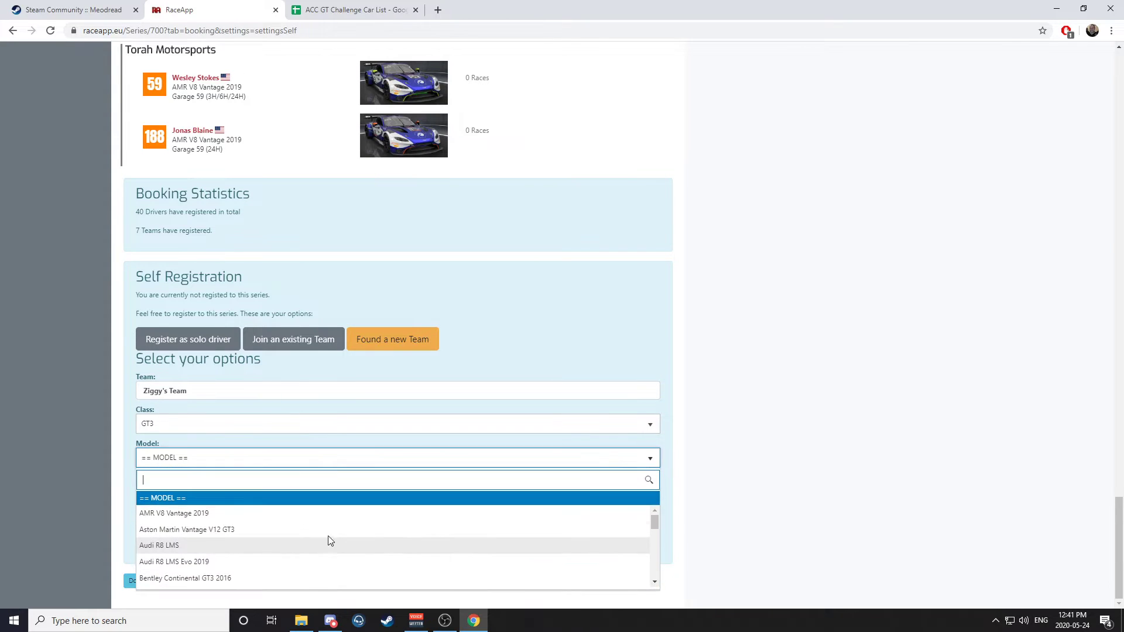
pyautogui.click(229, 562)
pyautogui.click(220, 490)
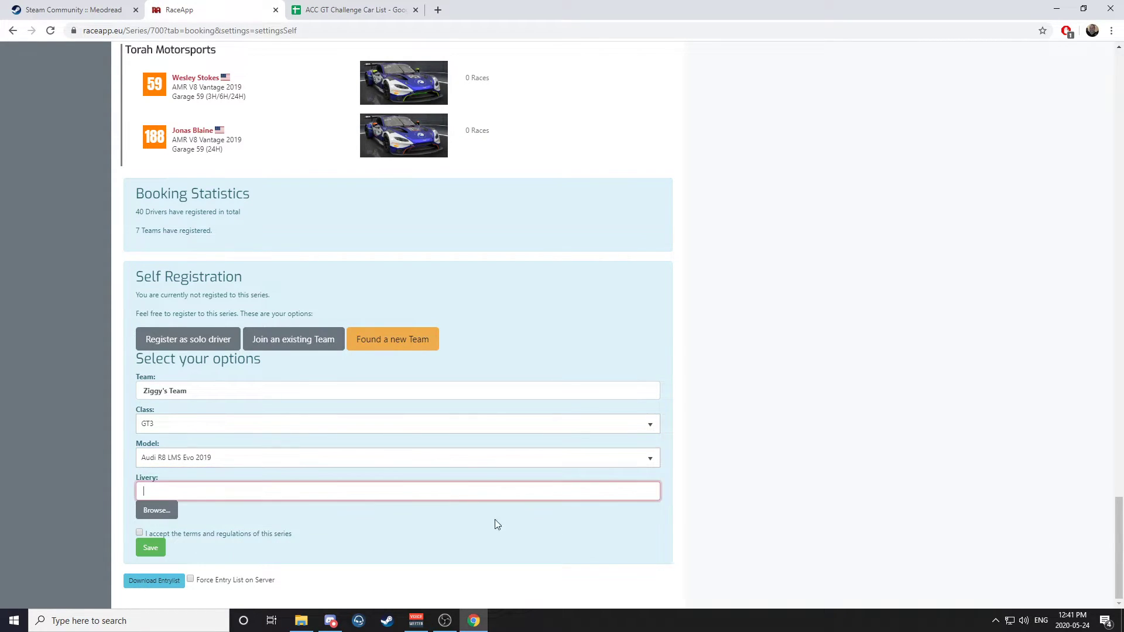
pyautogui.click(351, 492)
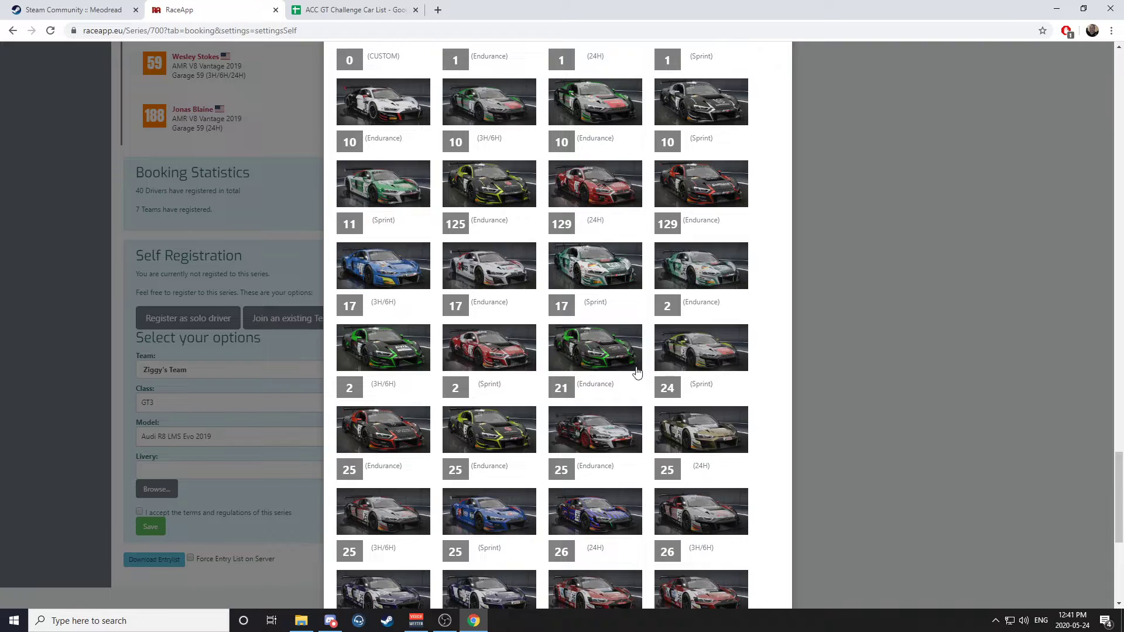
# Step: Consult the car numbers and entries in the ACC GT Challenge Car List spreadsheet, then return to RaceApp
pyautogui.click(361, 8)
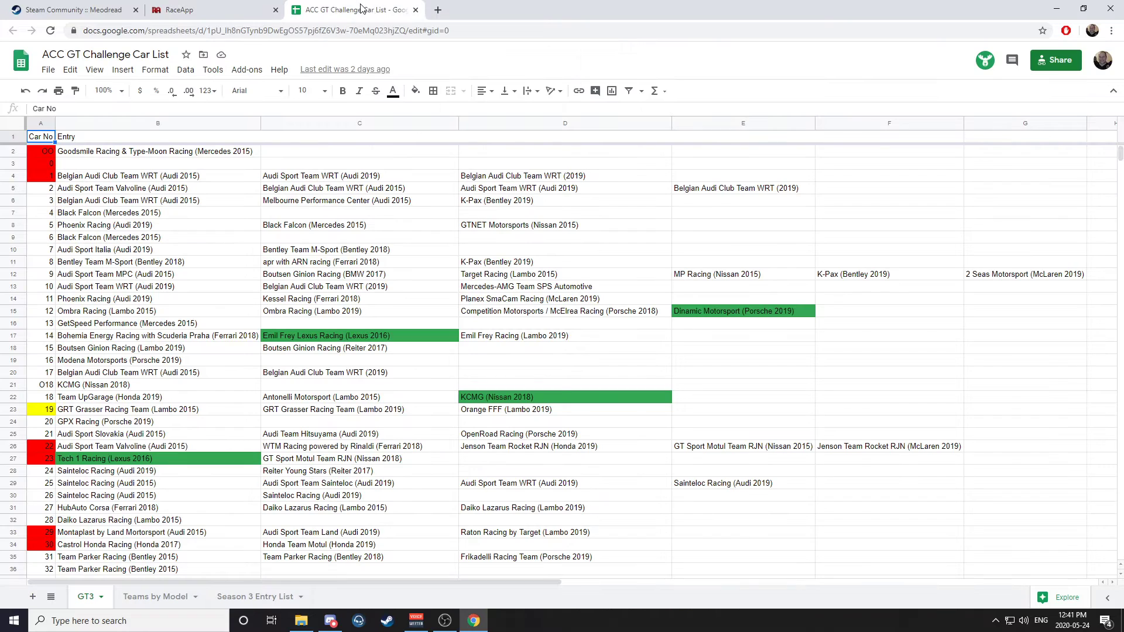
pyautogui.scroll(-5, 219, 280)
pyautogui.scroll(5, 345, 281)
pyautogui.click(177, 10)
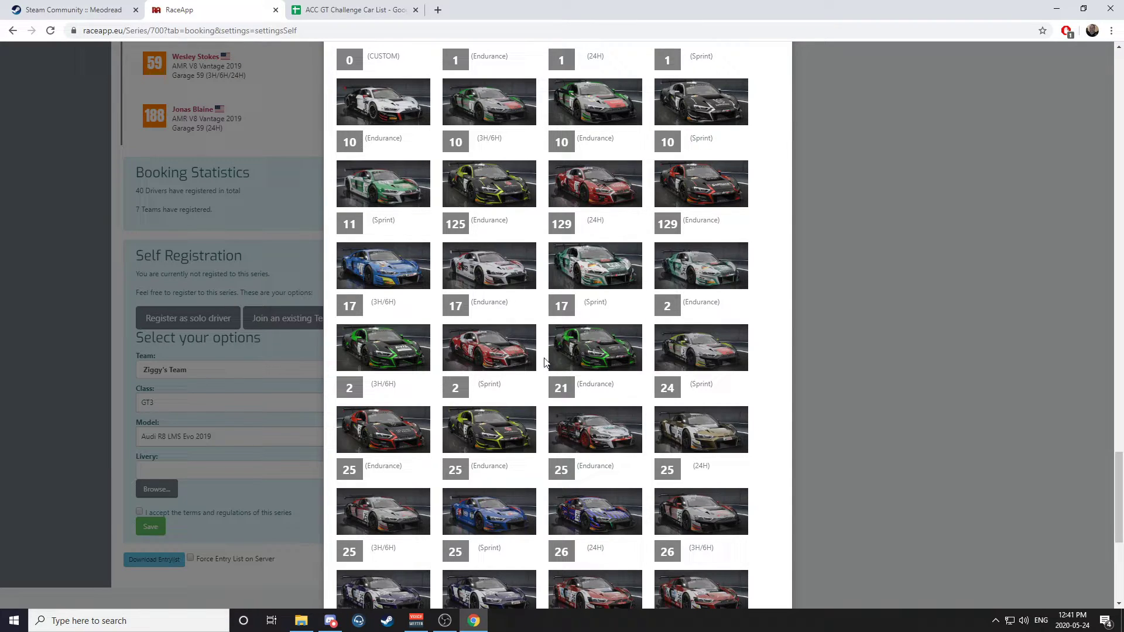
# Step: Look through the Audi R8 LMS Evo 2019 liveries, comparing their car numbers, race categories and availability
pyautogui.scroll(2, 544, 363)
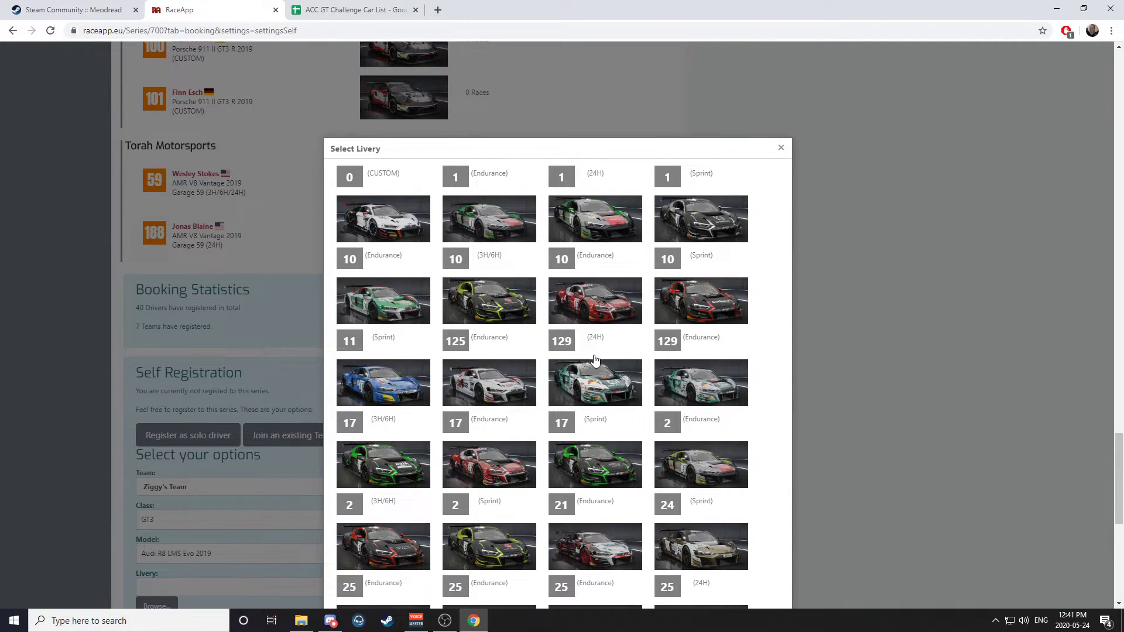
pyautogui.scroll(-1, 594, 359)
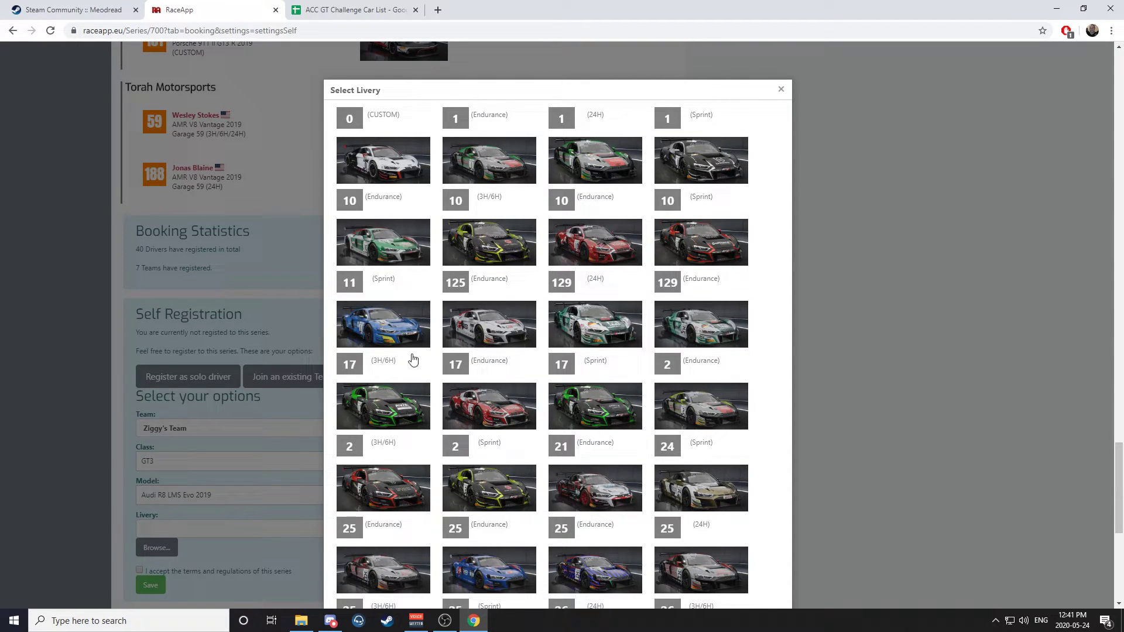
pyautogui.scroll(-7, 374, 323)
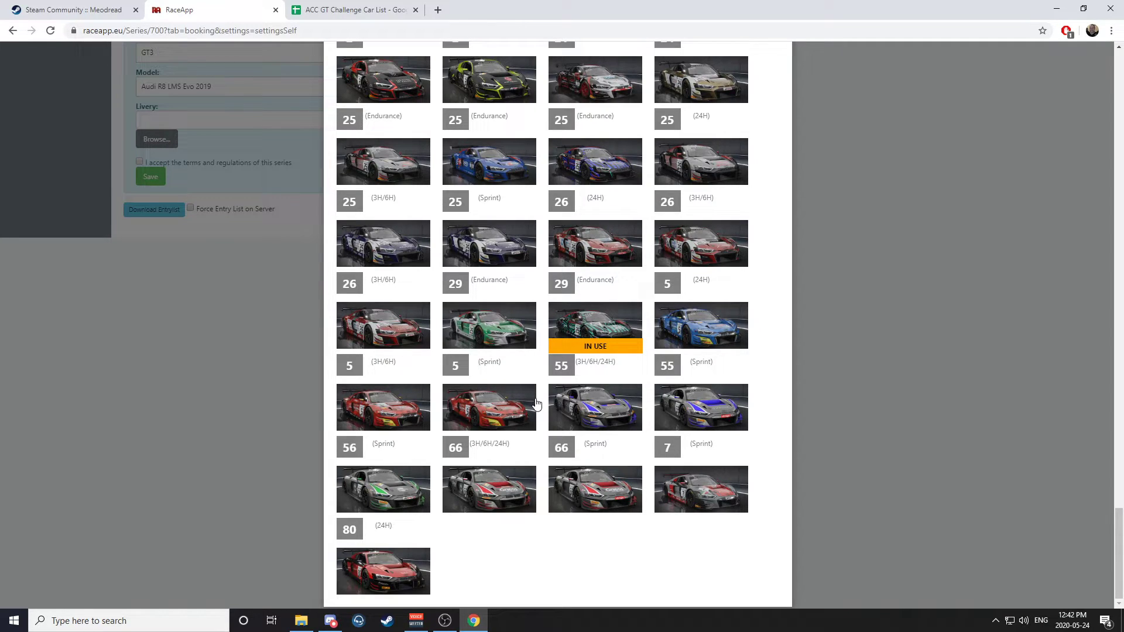
pyautogui.scroll(3, 536, 404)
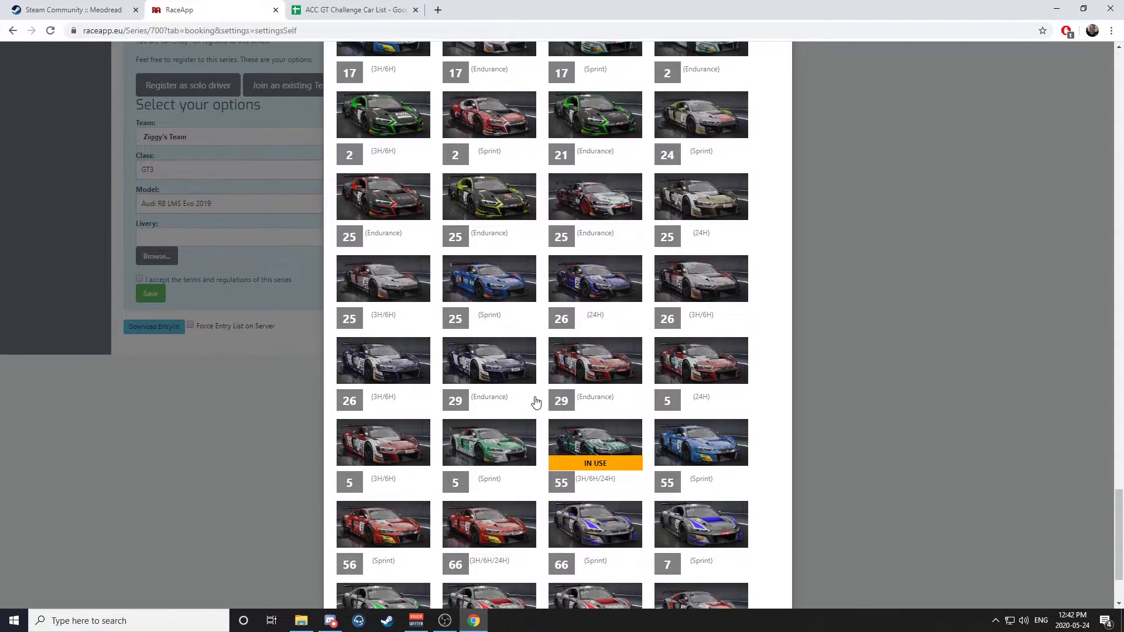
pyautogui.scroll(3, 537, 404)
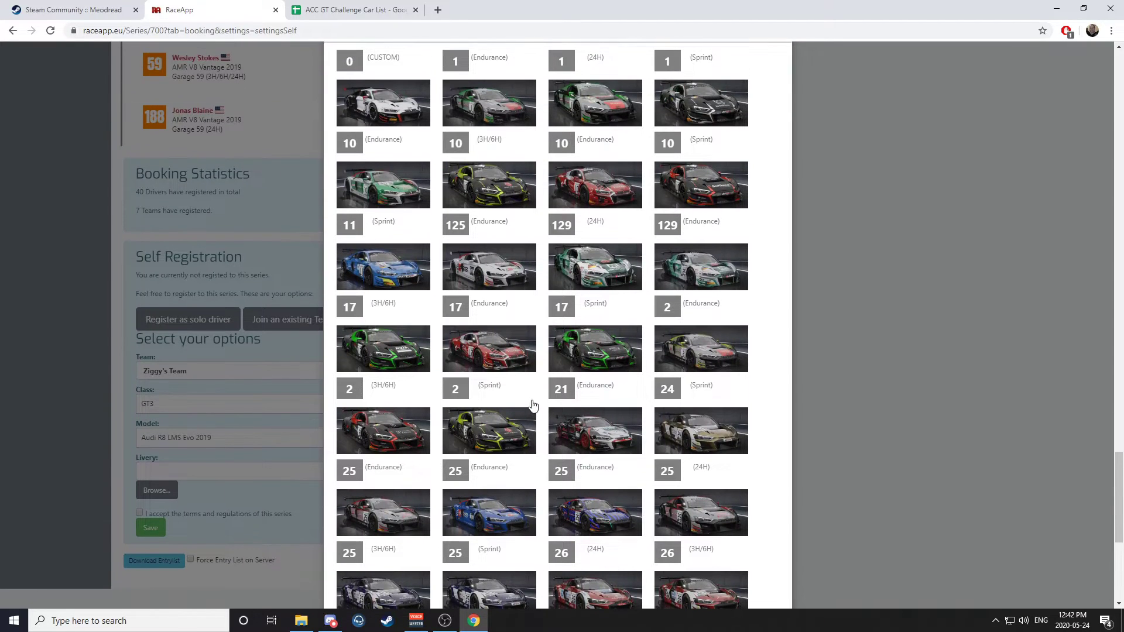
pyautogui.scroll(-2, 662, 371)
pyautogui.scroll(3, 585, 378)
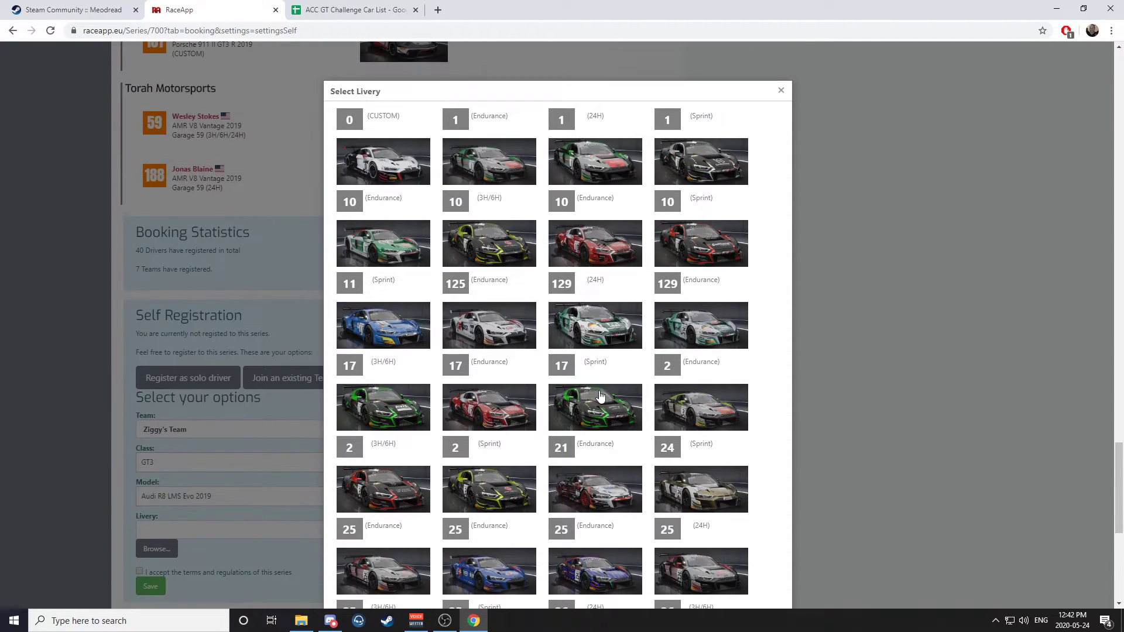
pyautogui.scroll(-7, 609, 369)
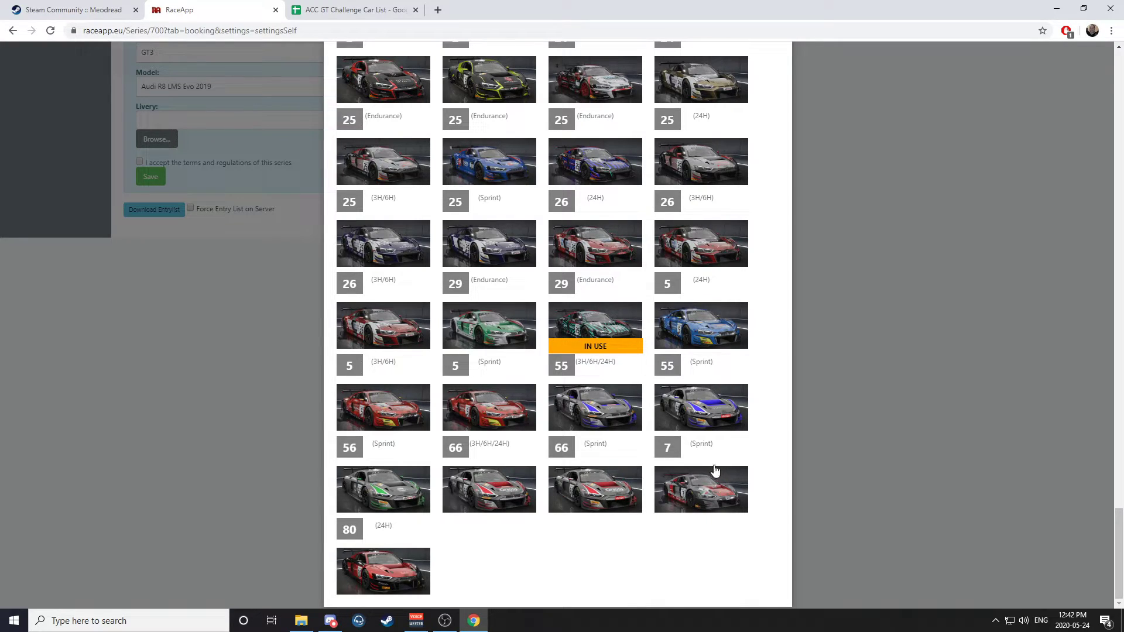
pyautogui.scroll(6, 654, 500)
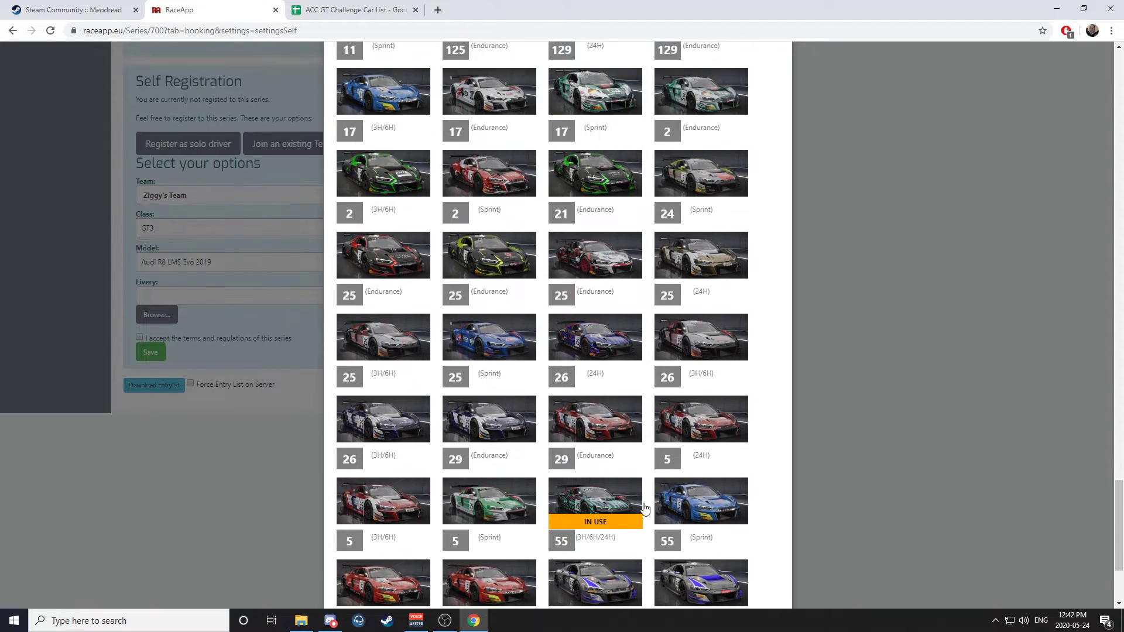
pyautogui.scroll(-3, 666, 482)
pyautogui.scroll(7, 606, 373)
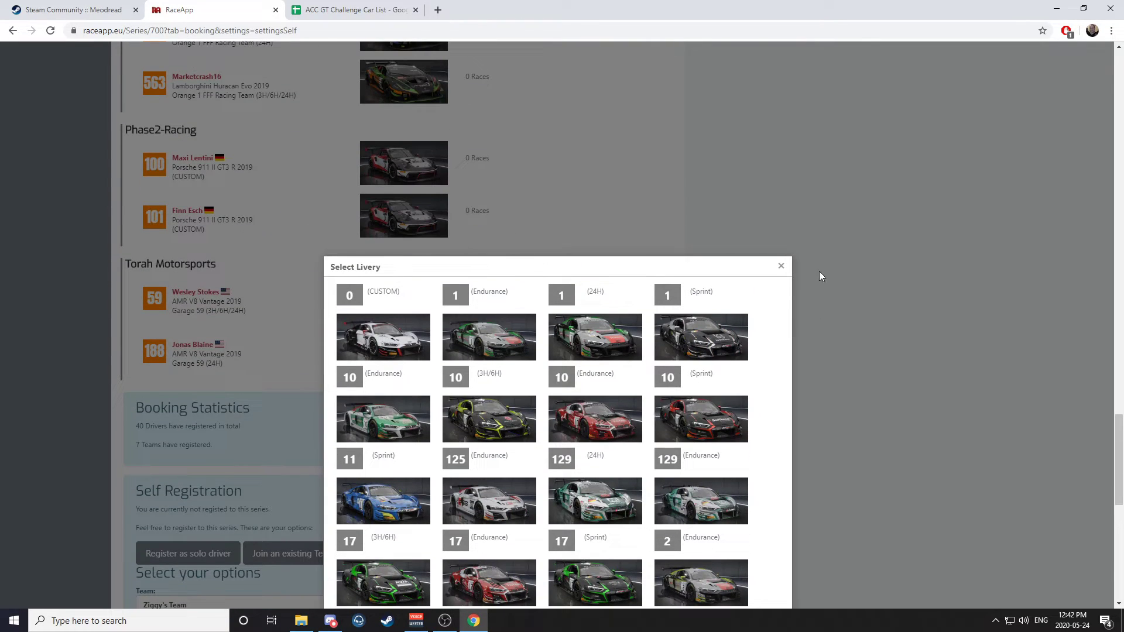
# Step: Close and reopen the livery selection and choose the 56 Attempto Racing (Sprint) livery for Ziggy's Team
pyautogui.click(781, 266)
pyautogui.scroll(-4, 404, 428)
pyautogui.click(339, 493)
pyautogui.click(156, 510)
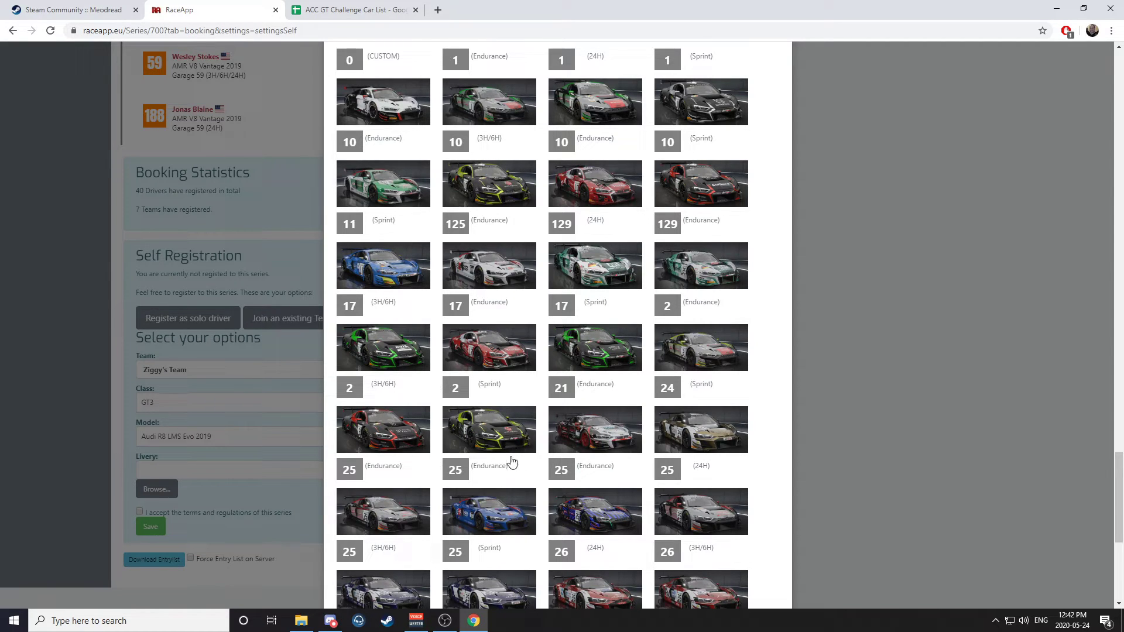
pyautogui.scroll(-6, 510, 462)
pyautogui.click(371, 489)
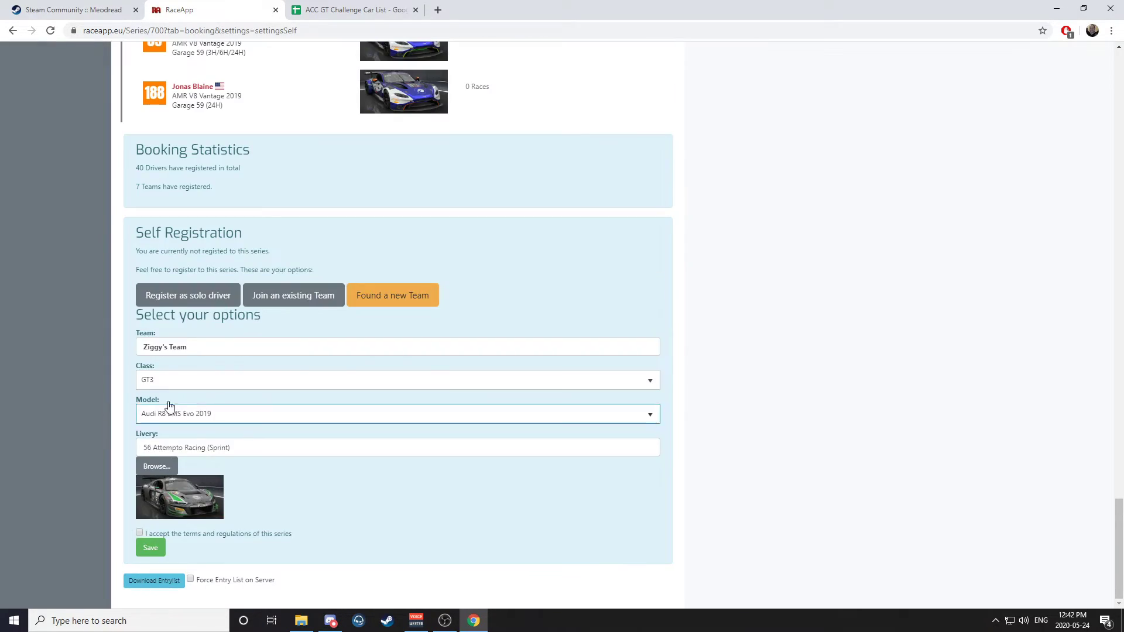
# Step: Accept the series' terms and regulations and save the registration of the new team
pyautogui.click(139, 533)
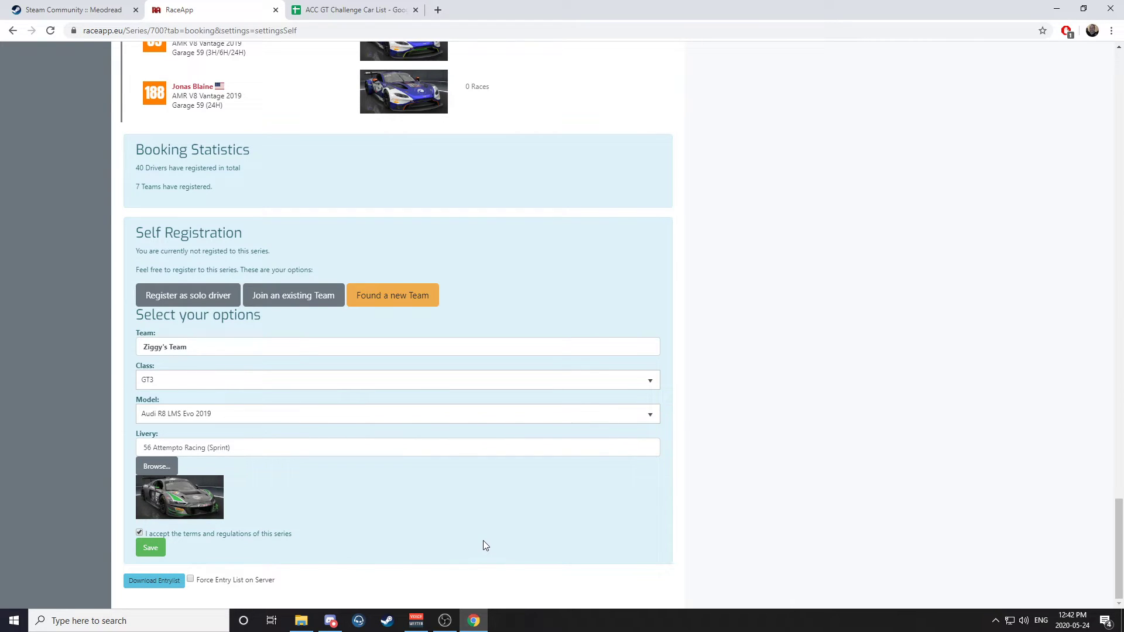
pyautogui.scroll(3, 343, 448)
pyautogui.scroll(-1, 479, 506)
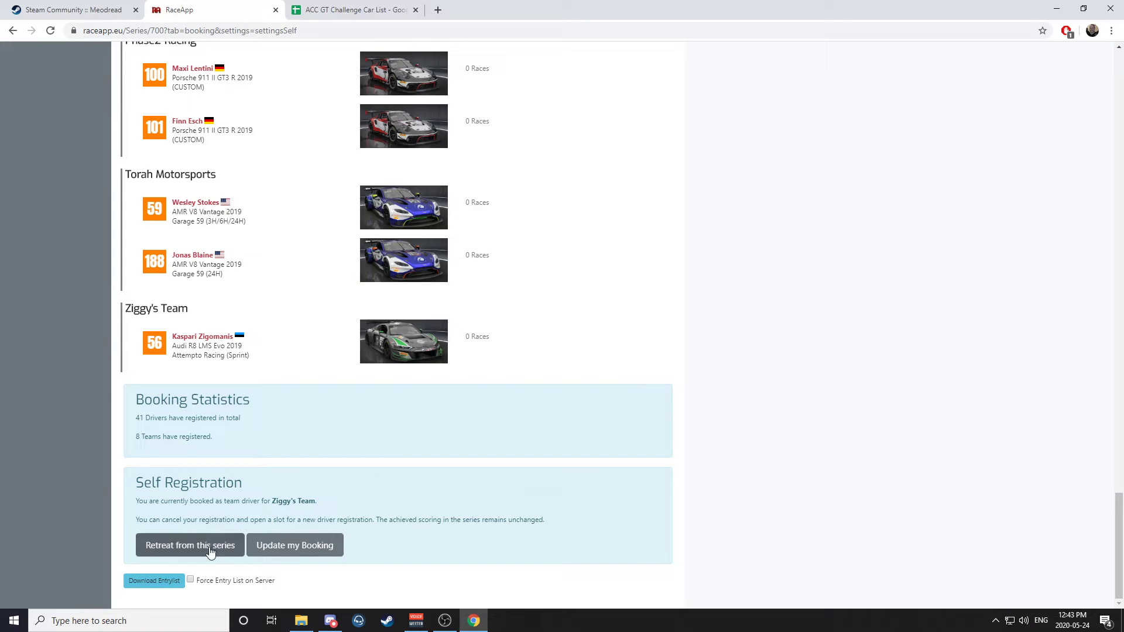
# Step: Try to withdraw the Ziggy's Team booking from the series
pyautogui.click(210, 552)
pyautogui.click(672, 146)
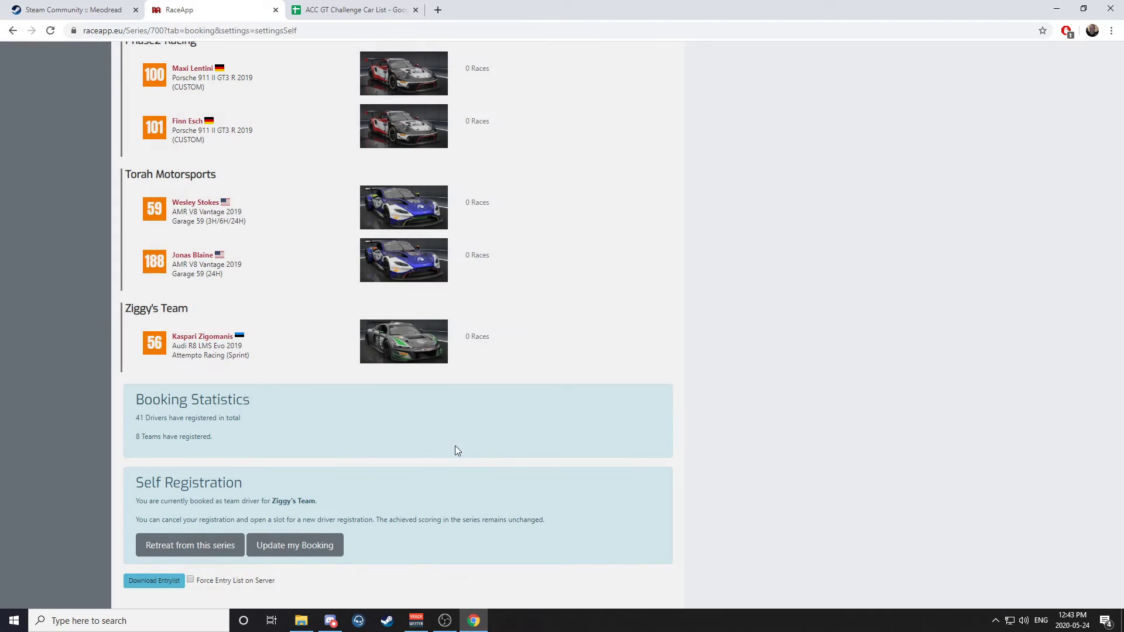
# Step: Review the Solo Drivers section of the booking list, checking each driver's car number, model and livery
pyautogui.scroll(20, 582, 466)
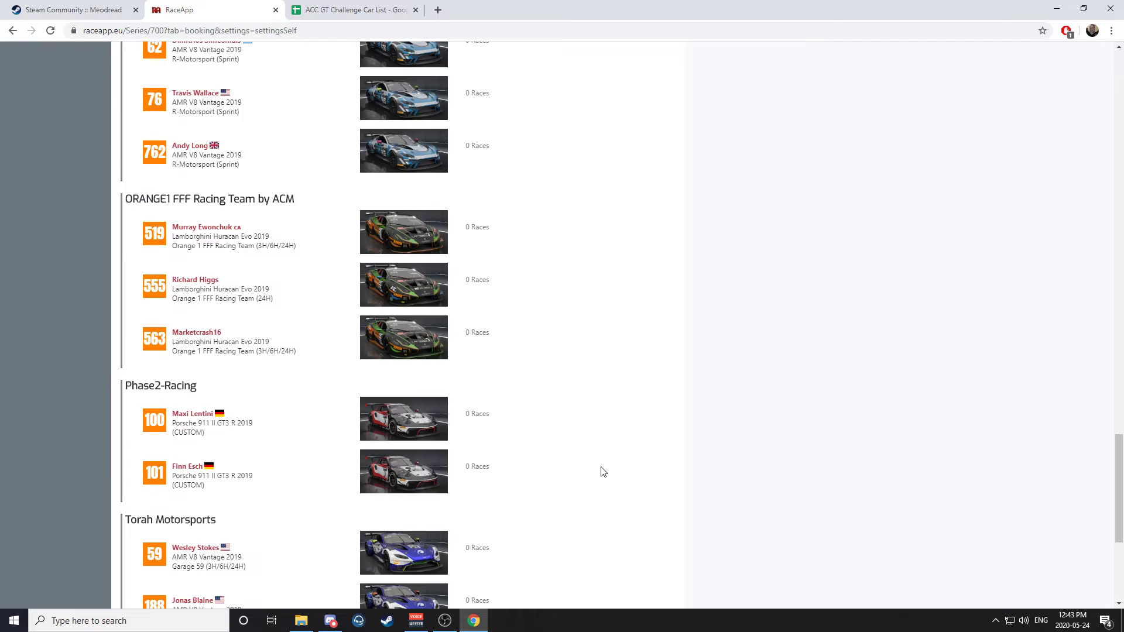
pyautogui.scroll(20, 594, 496)
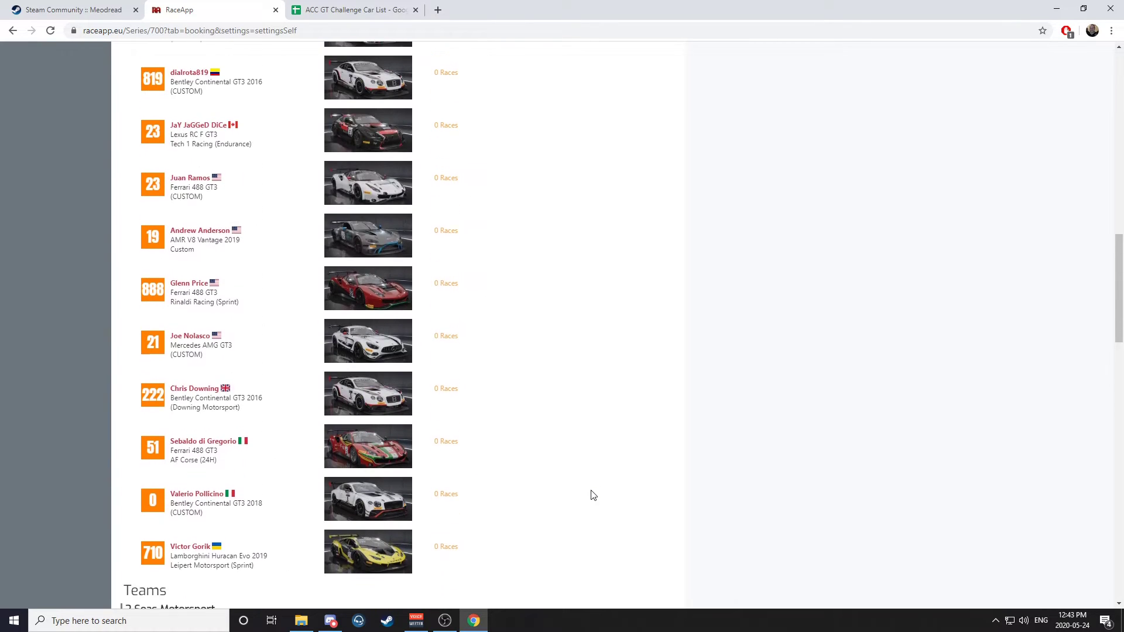
pyautogui.scroll(-8, 554, 496)
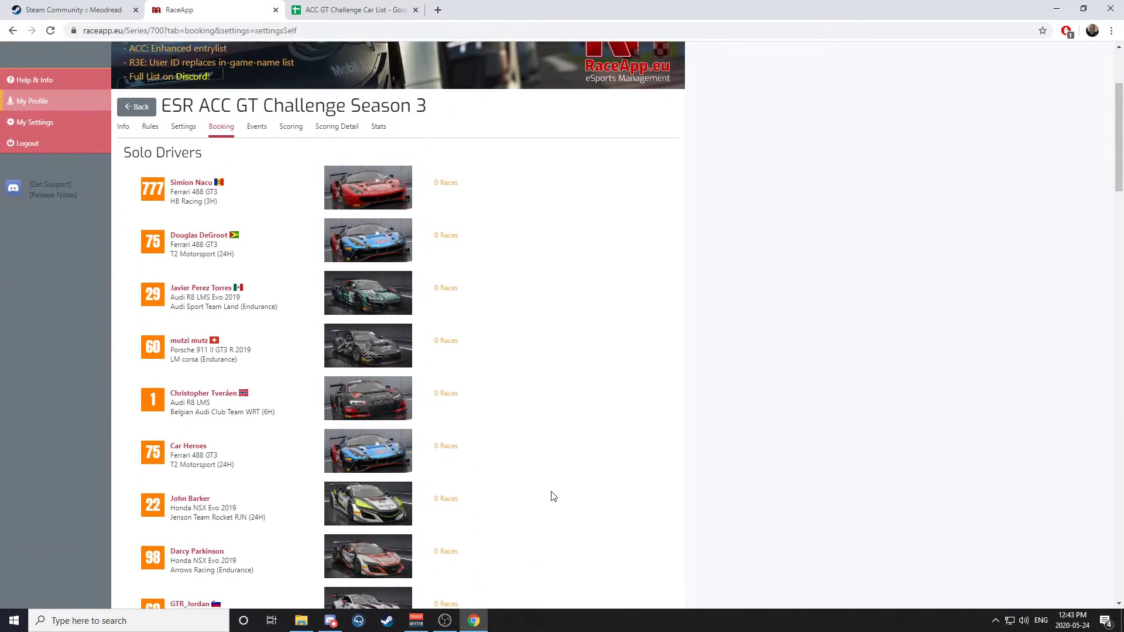
pyautogui.scroll(-1, 236, 316)
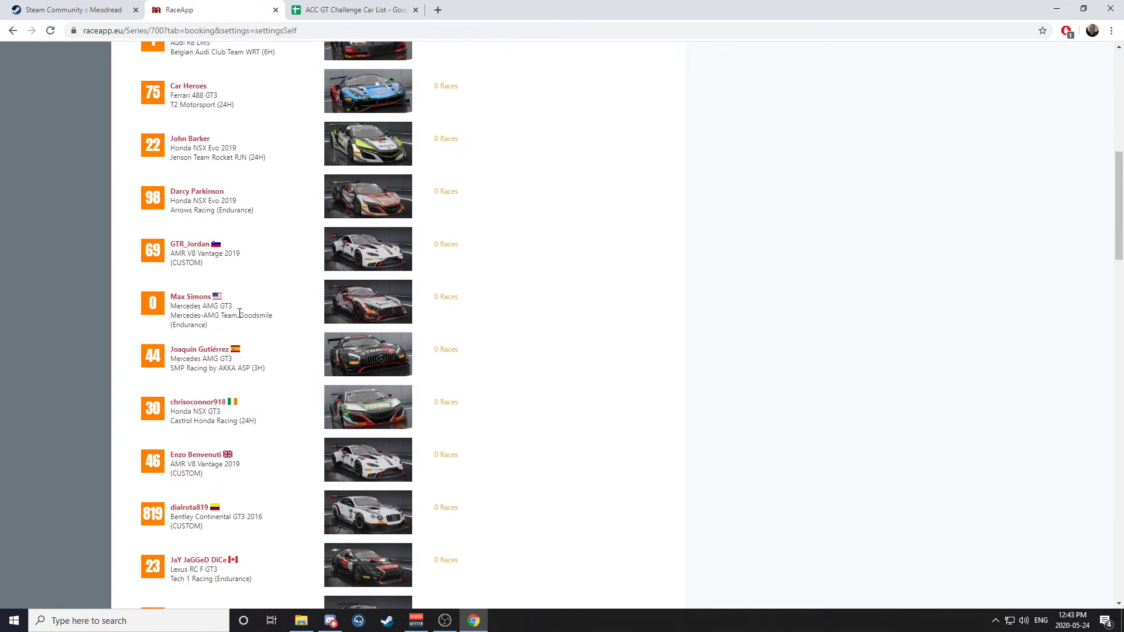
pyautogui.scroll(-4, 177, 304)
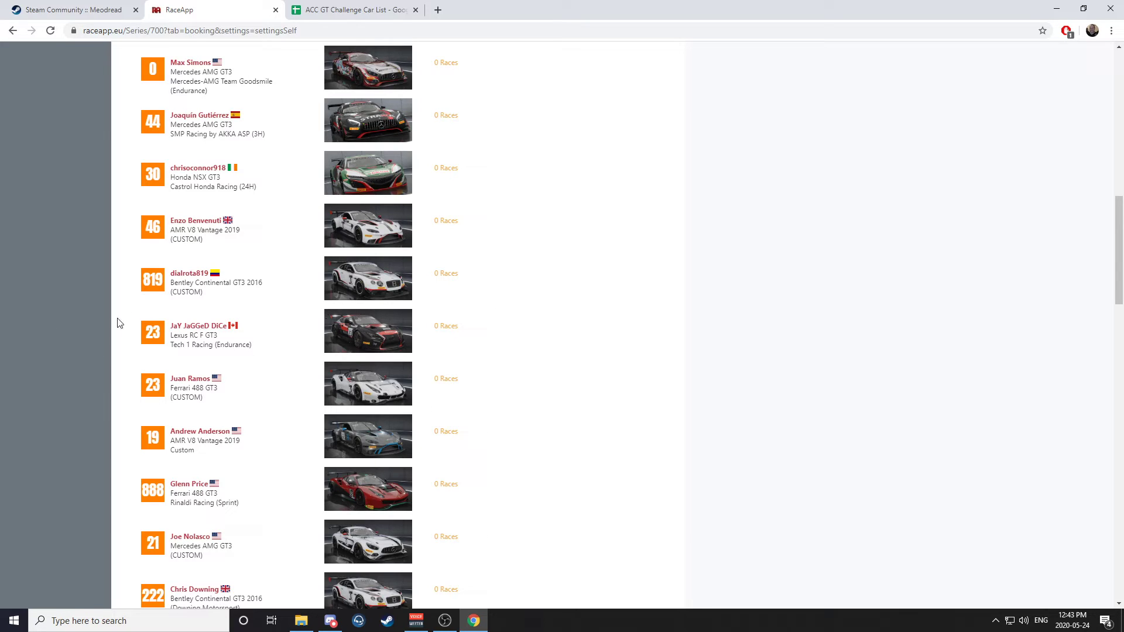
pyautogui.scroll(-6, 515, 375)
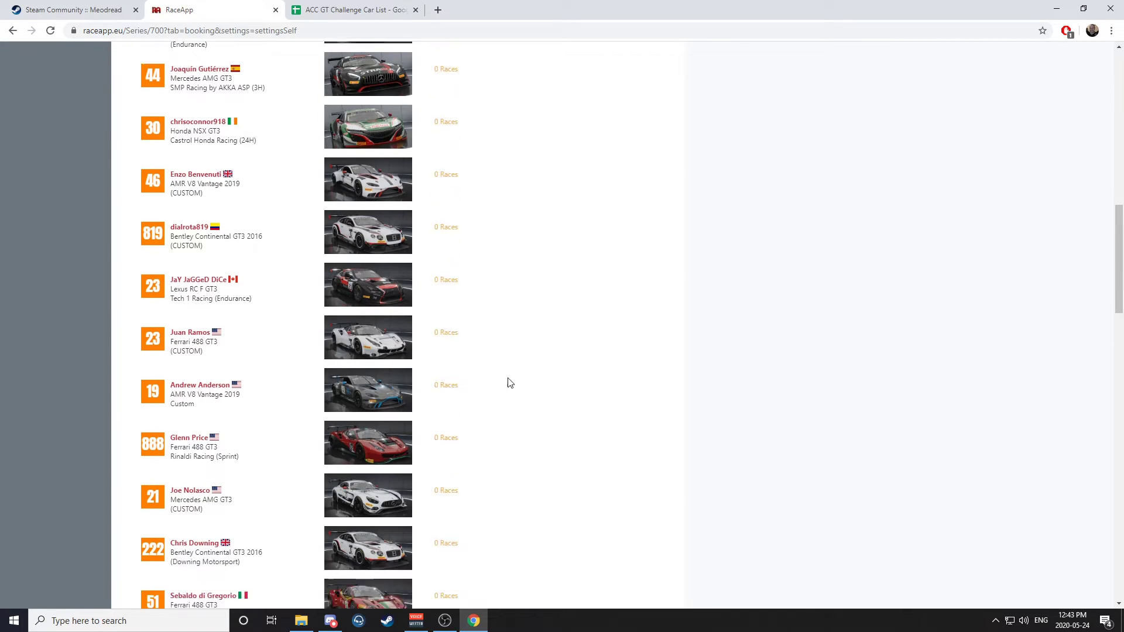
pyautogui.scroll(-2, 495, 423)
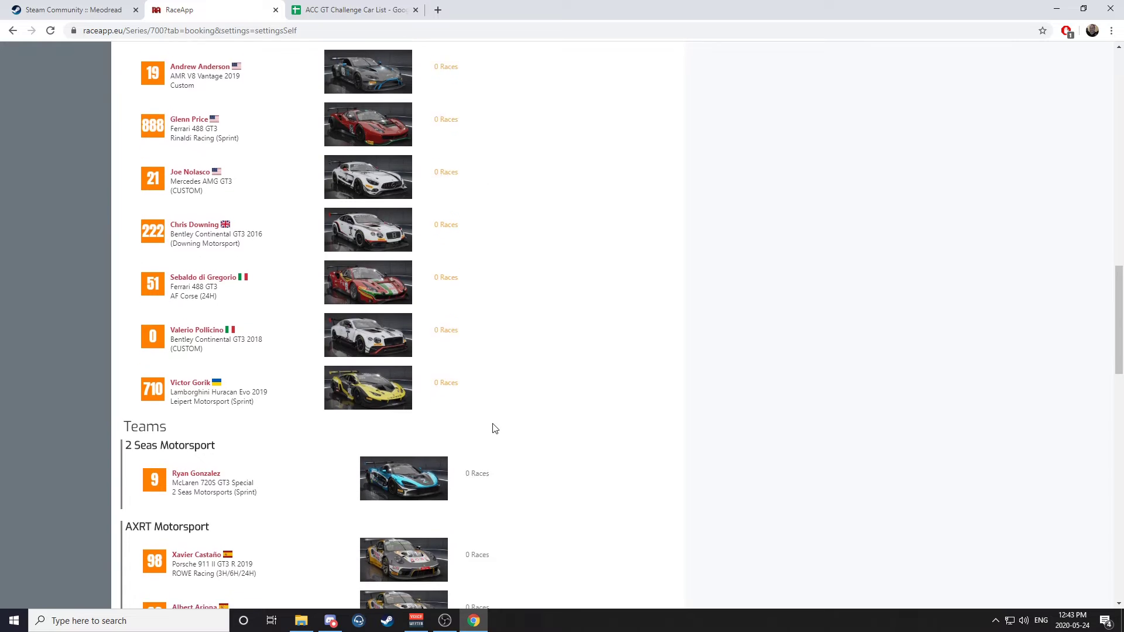
# Step: Examine the Teams section of the booking list, comparing the car numbers, models and liveries within each team
pyautogui.scroll(-1, 496, 425)
pyautogui.scroll(-2, 496, 426)
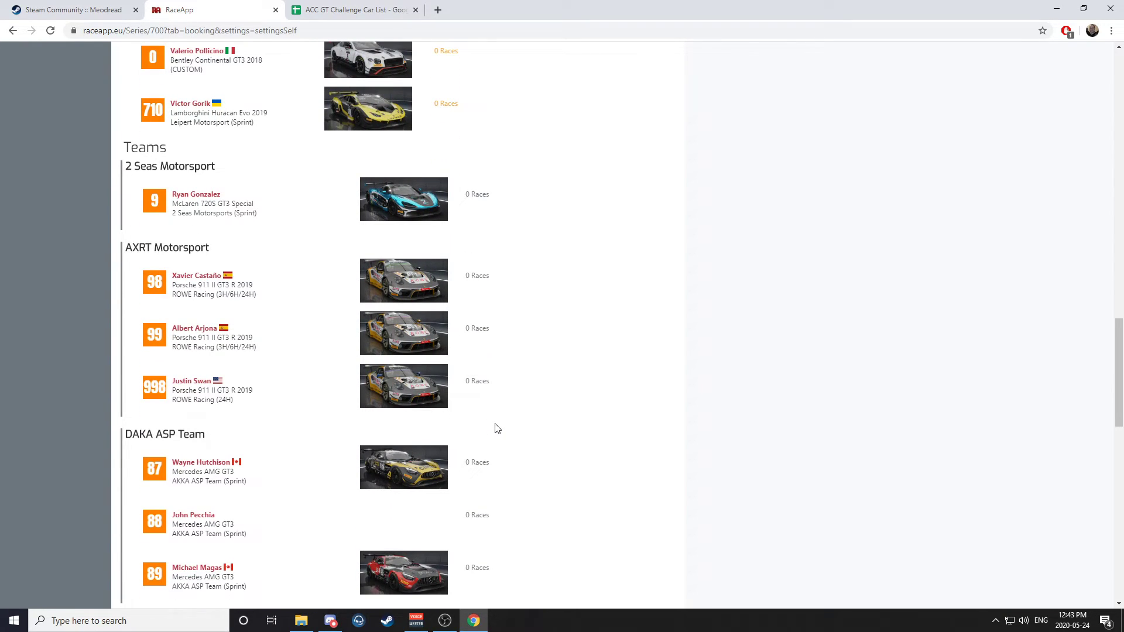
pyautogui.scroll(-1, 497, 428)
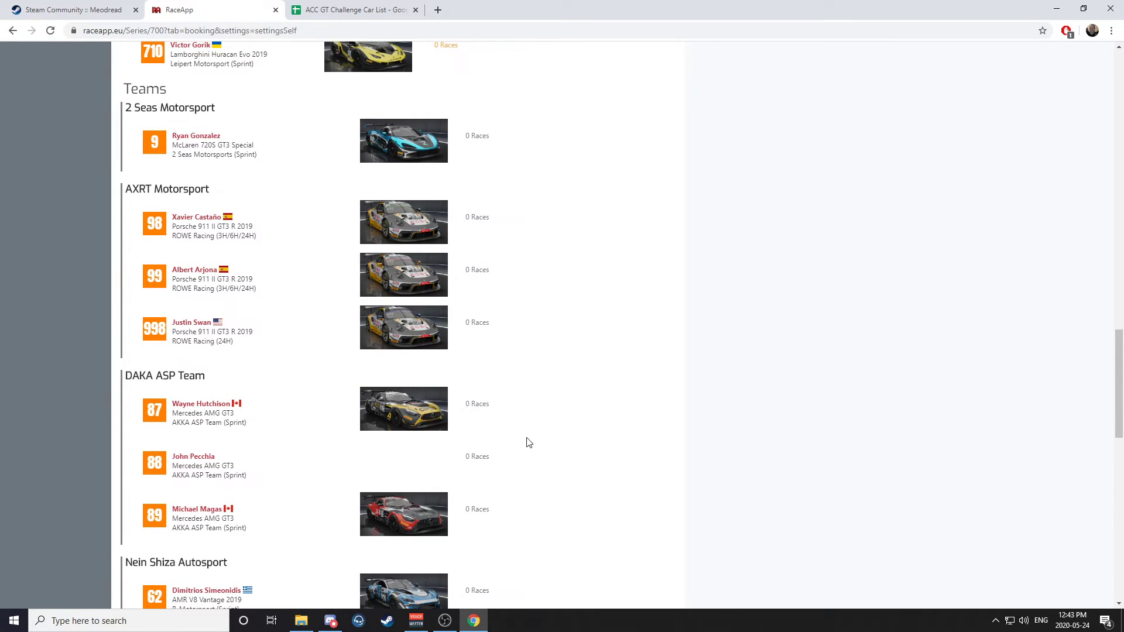
pyautogui.scroll(1, 529, 443)
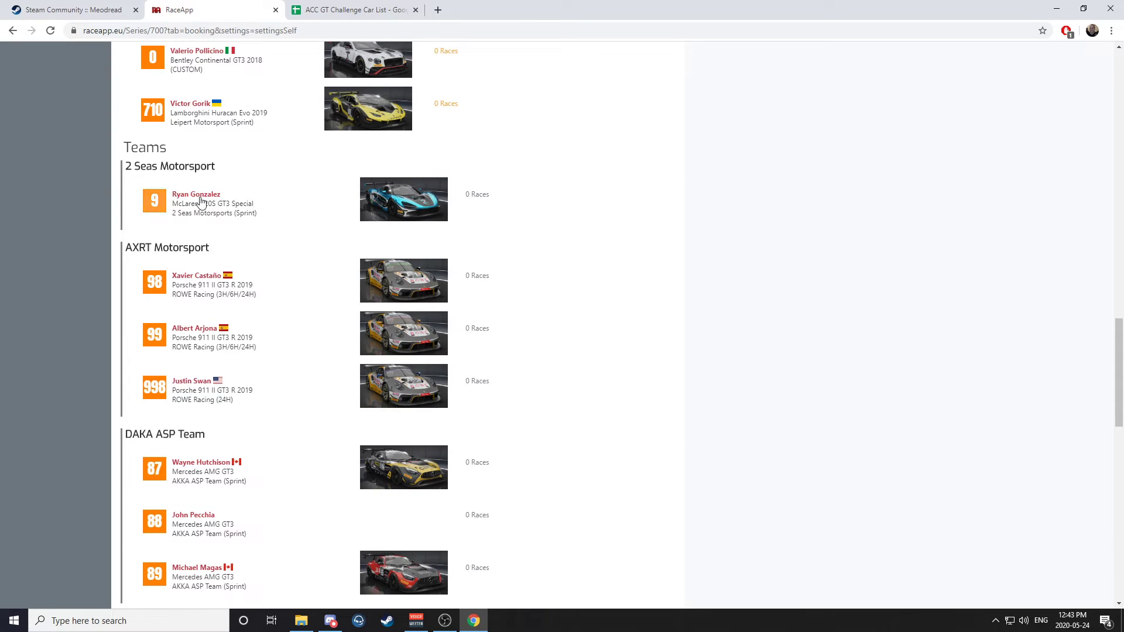
pyautogui.scroll(-5, 573, 355)
pyautogui.scroll(-5, 339, 332)
pyautogui.scroll(5, 179, 297)
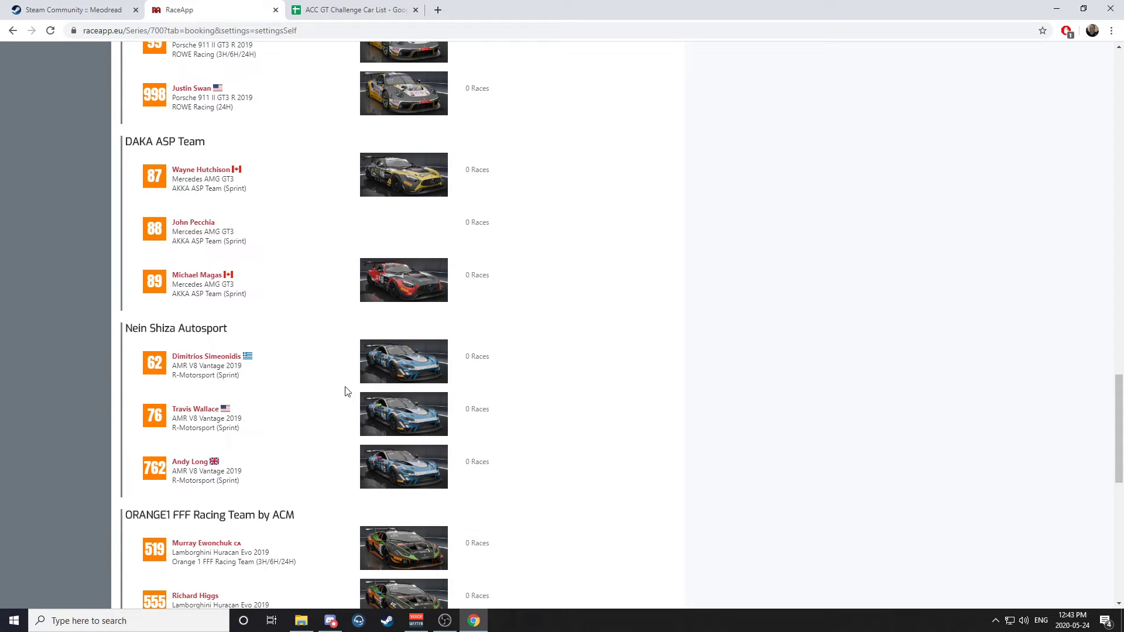
pyautogui.scroll(-10, 310, 255)
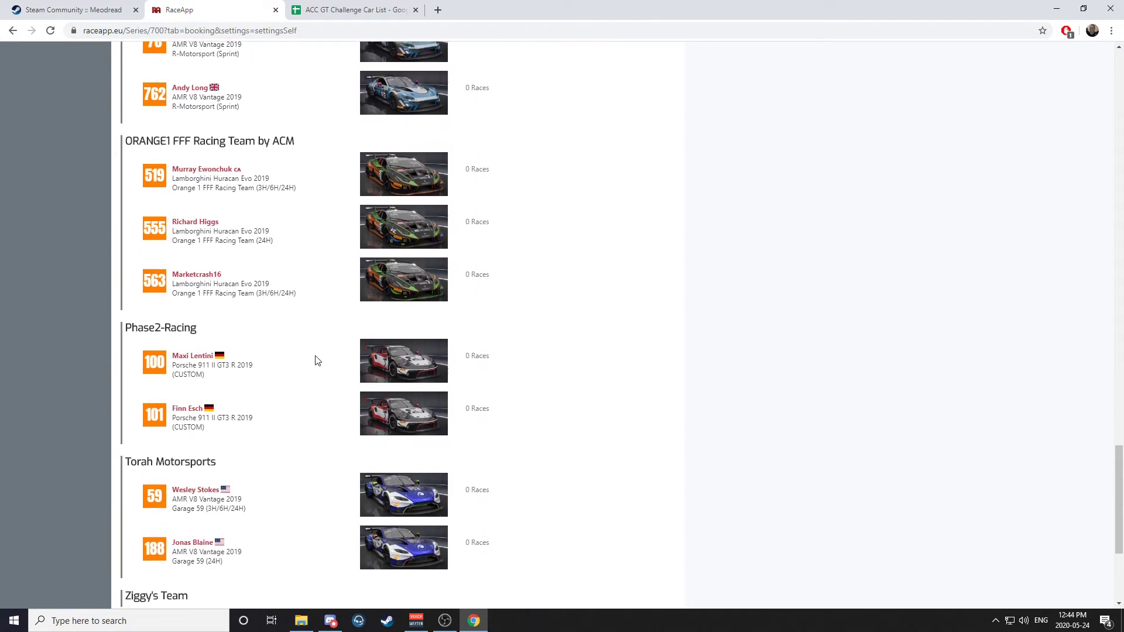
# Step: Return to the start of the booking list and go over the solo drivers' numbers and cars again
pyautogui.scroll(20, 327, 375)
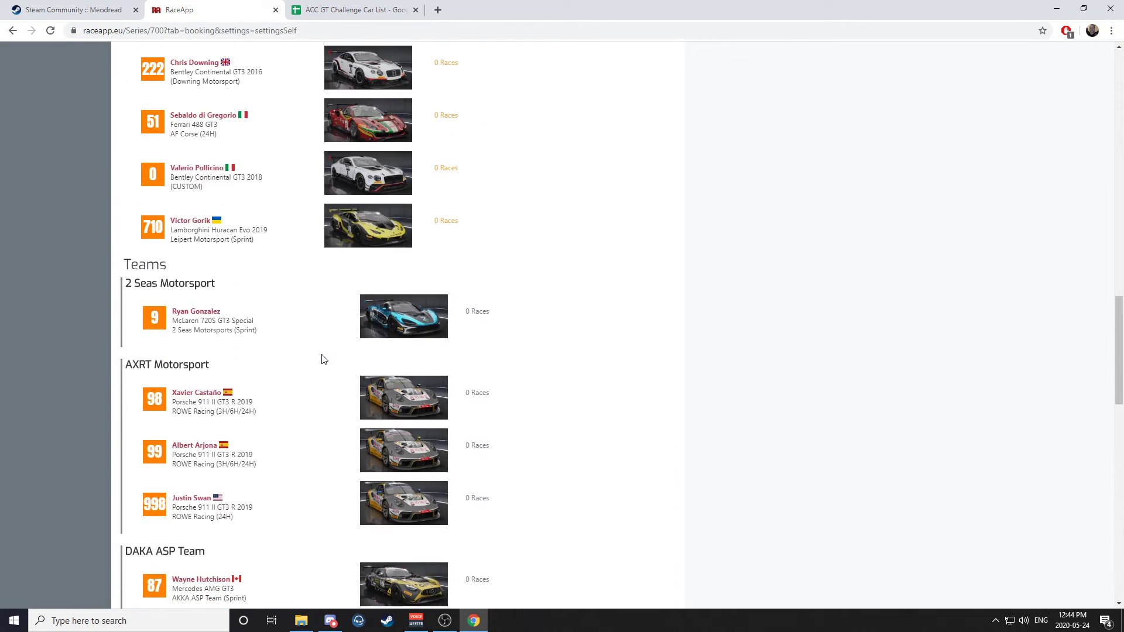
pyautogui.scroll(20, 328, 428)
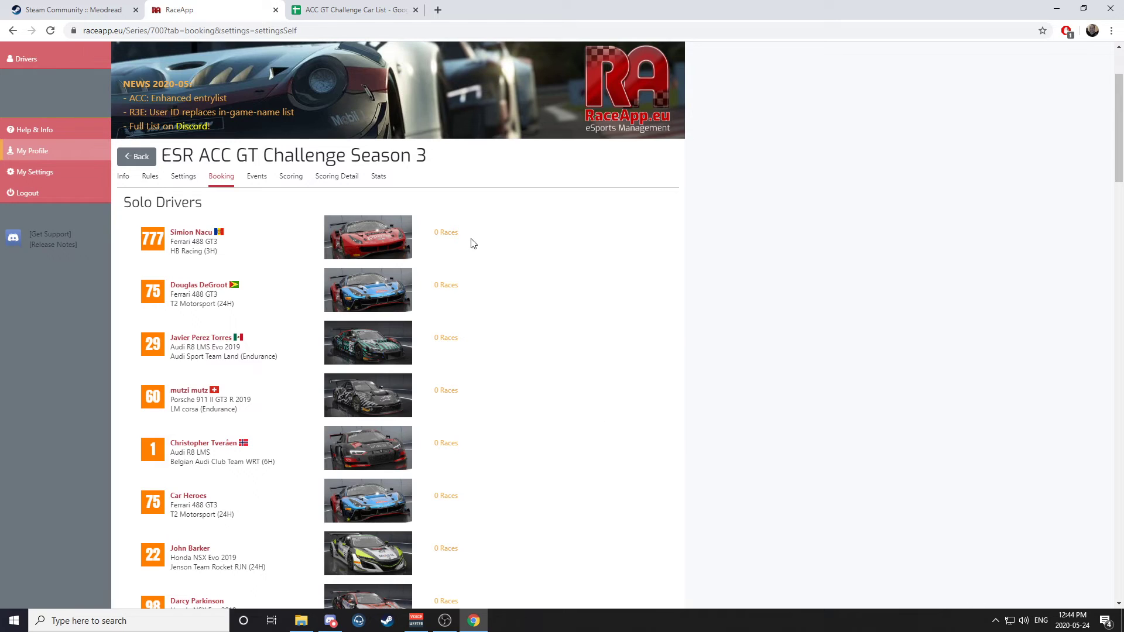
pyautogui.scroll(-5, 410, 421)
pyautogui.scroll(-2, 420, 421)
pyautogui.scroll(8, 527, 322)
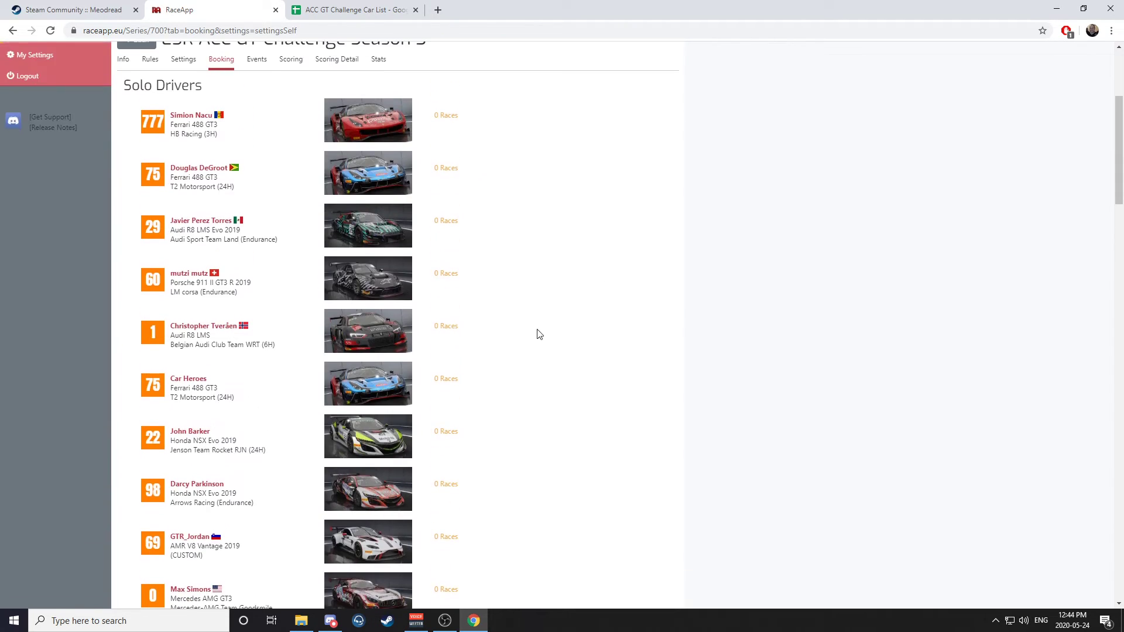
pyautogui.scroll(-4, 309, 331)
pyautogui.scroll(2, 485, 390)
# Step: Switch to the ACC GT Challenge Car List spreadsheet and examine the GT3 entries for car numbers 25 and 27
pyautogui.click(366, 9)
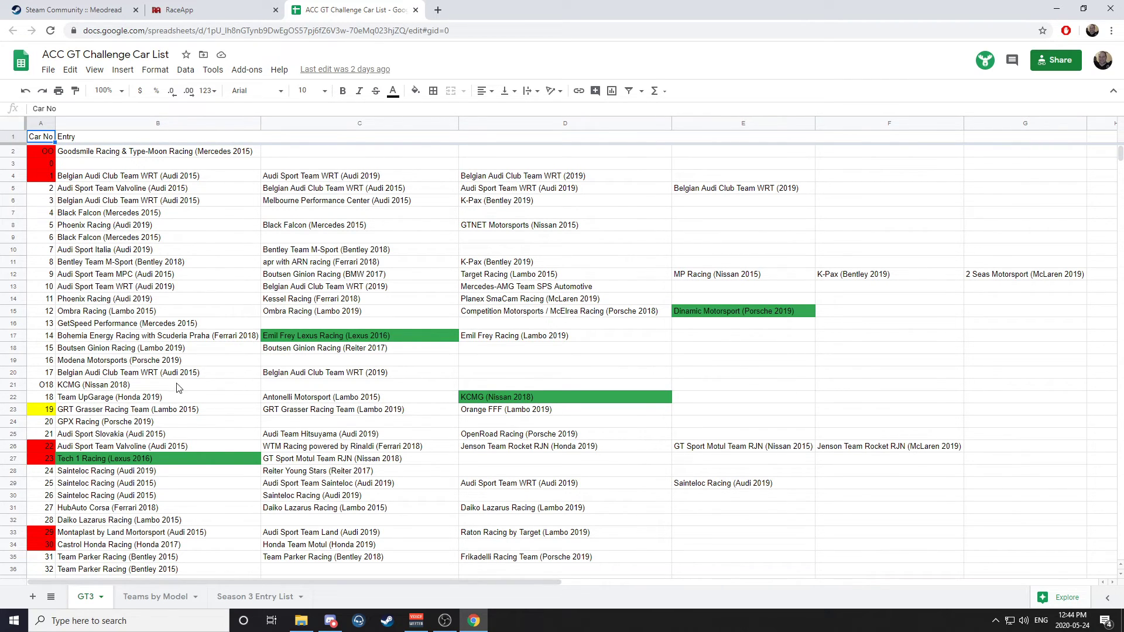
pyautogui.scroll(-2, 214, 387)
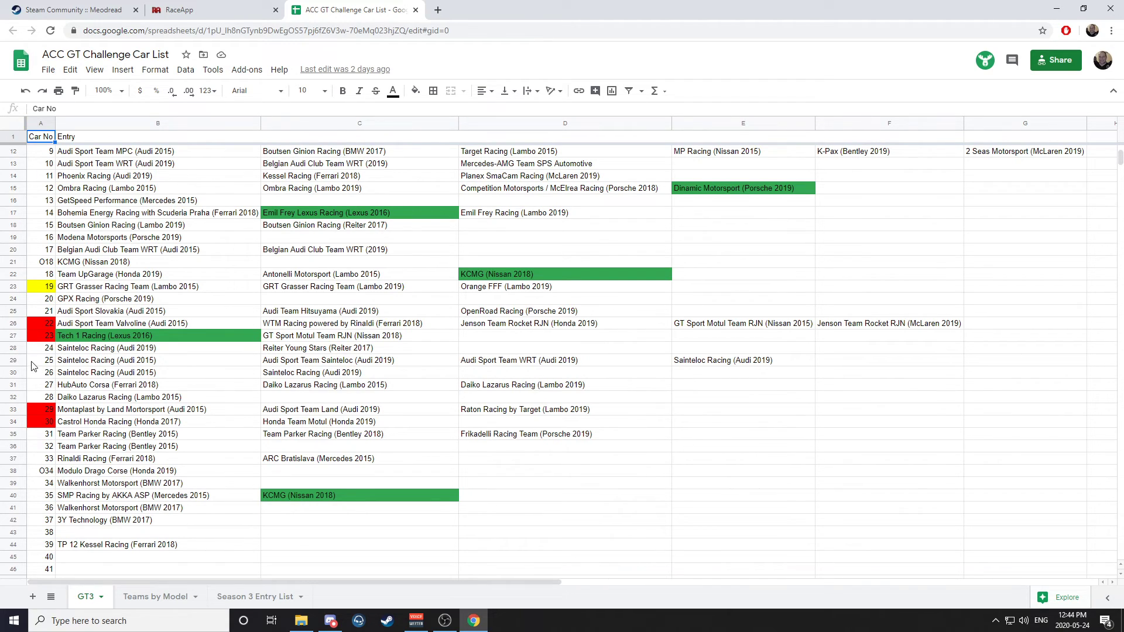
pyautogui.click(13, 360)
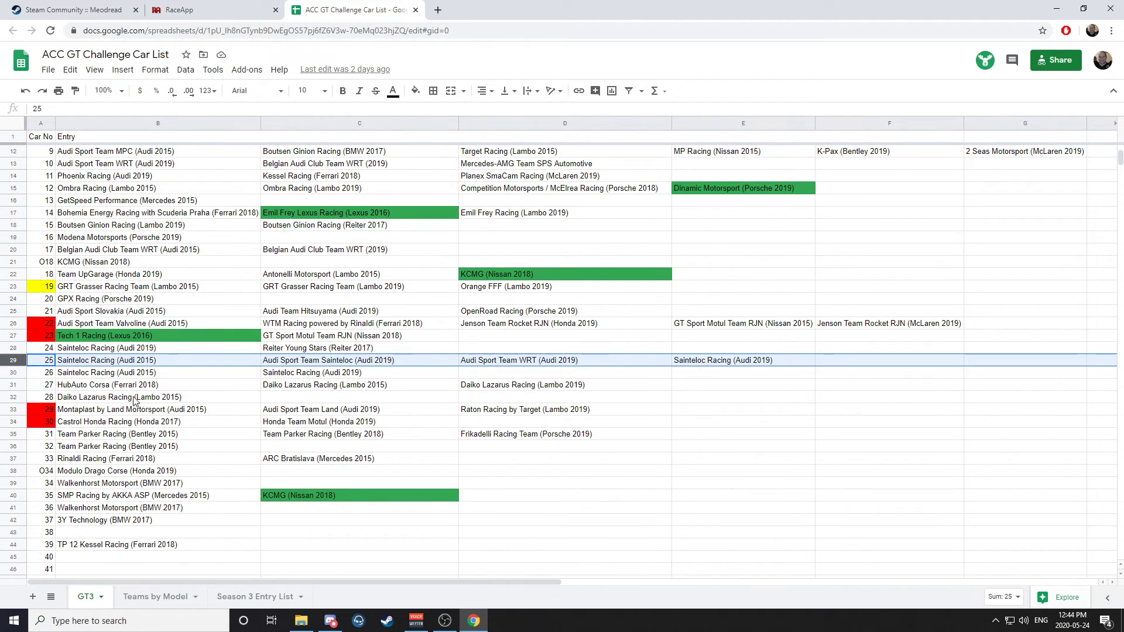
pyautogui.click(13, 385)
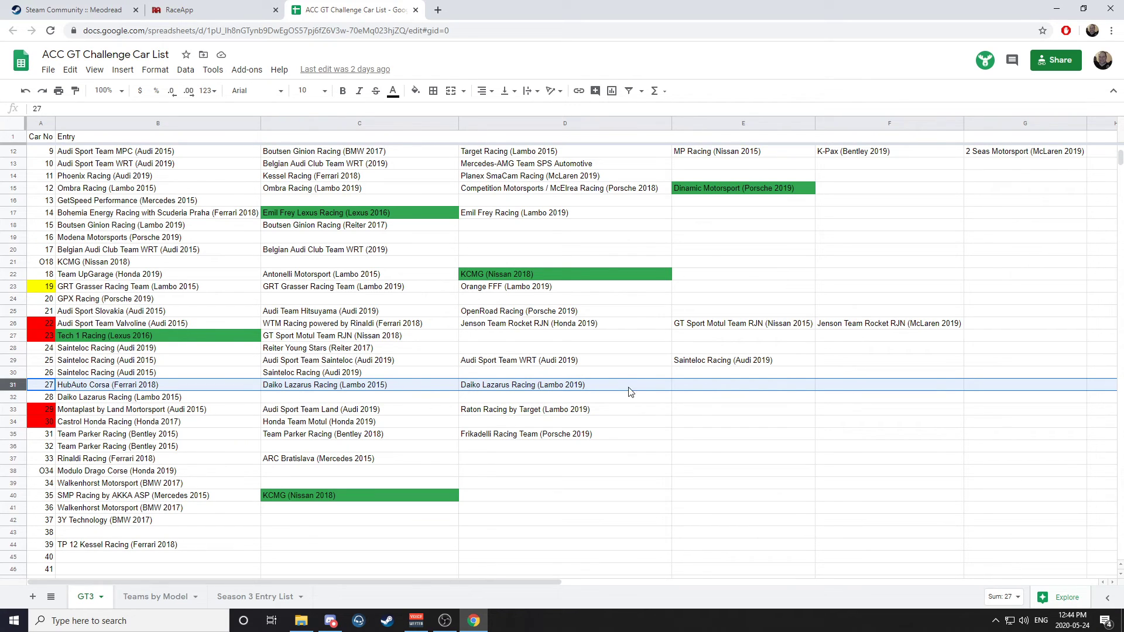
pyautogui.moveTo(290, 411); pyautogui.dragTo(281, 398)
pyautogui.rightClick(253, 400)
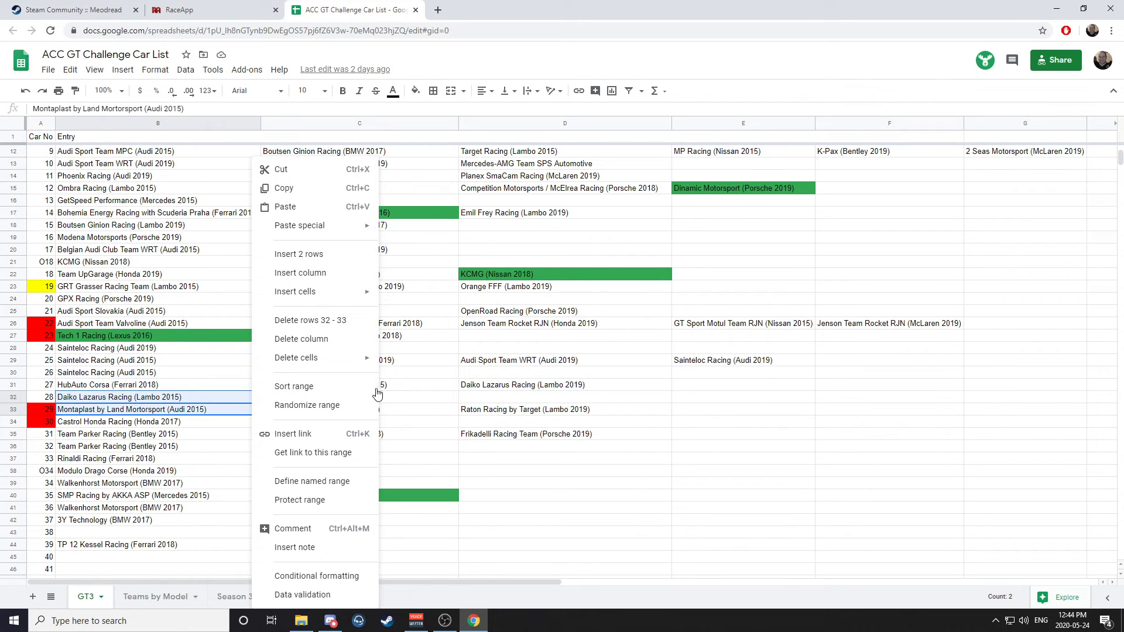
pyautogui.click(161, 398)
pyautogui.click(158, 384)
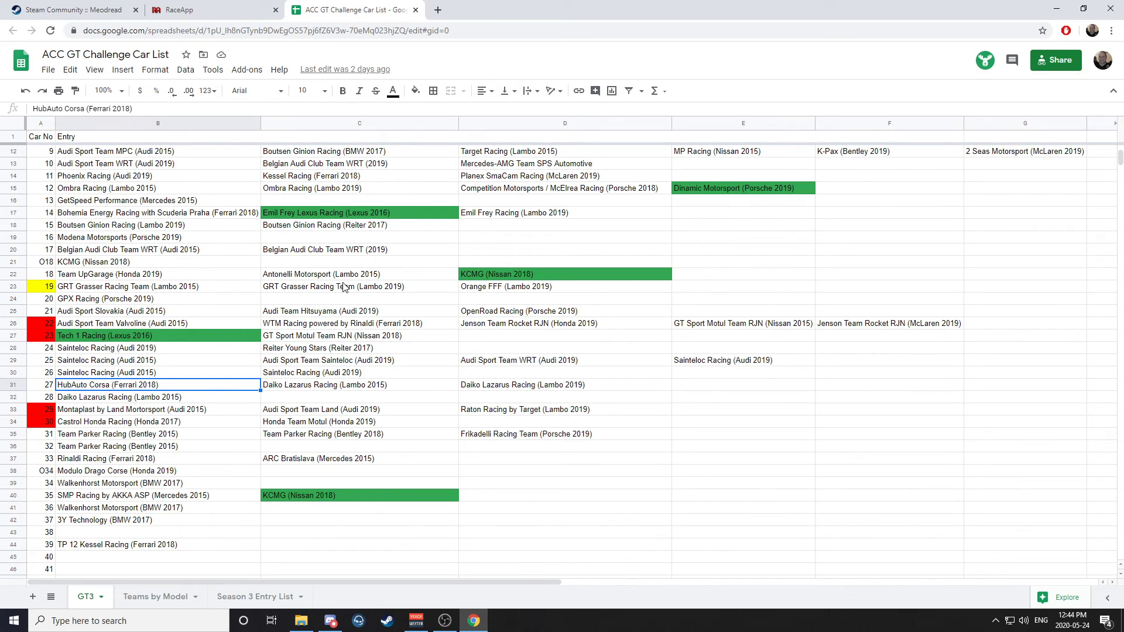
# Step: Switch to the Steam Community profile page and bring up OBS Studio
pyautogui.click(53, 7)
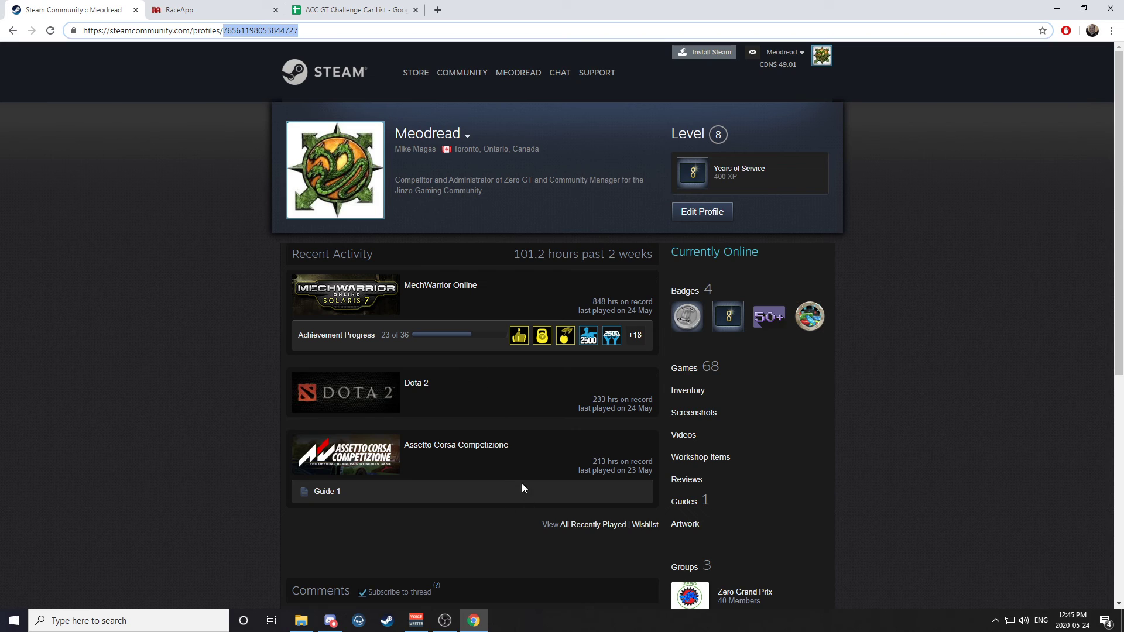
pyautogui.click(445, 622)
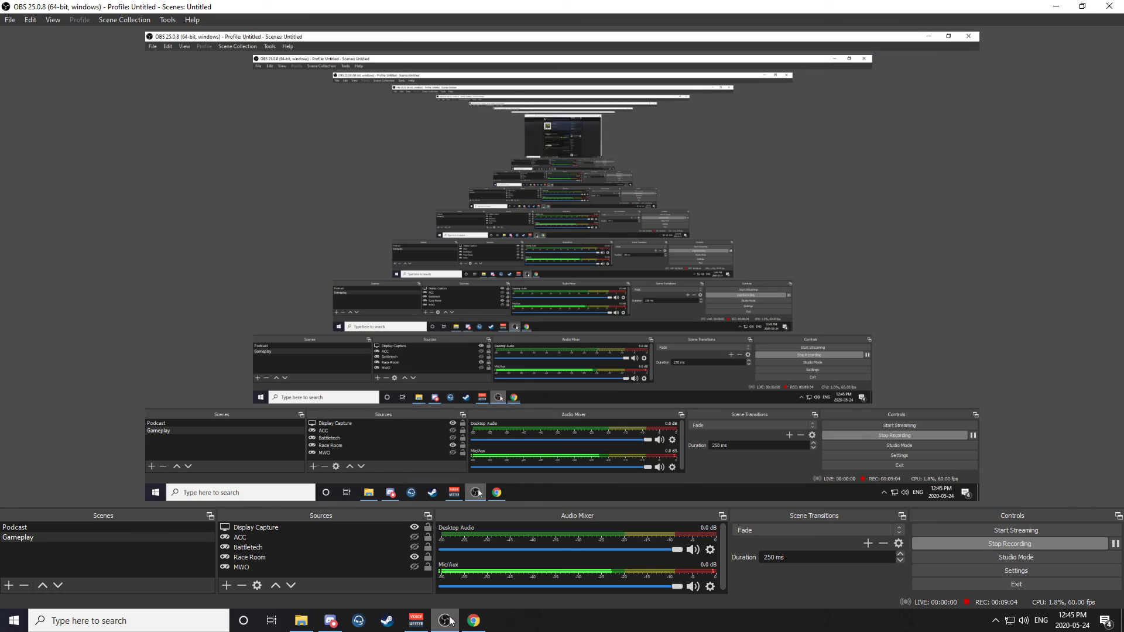